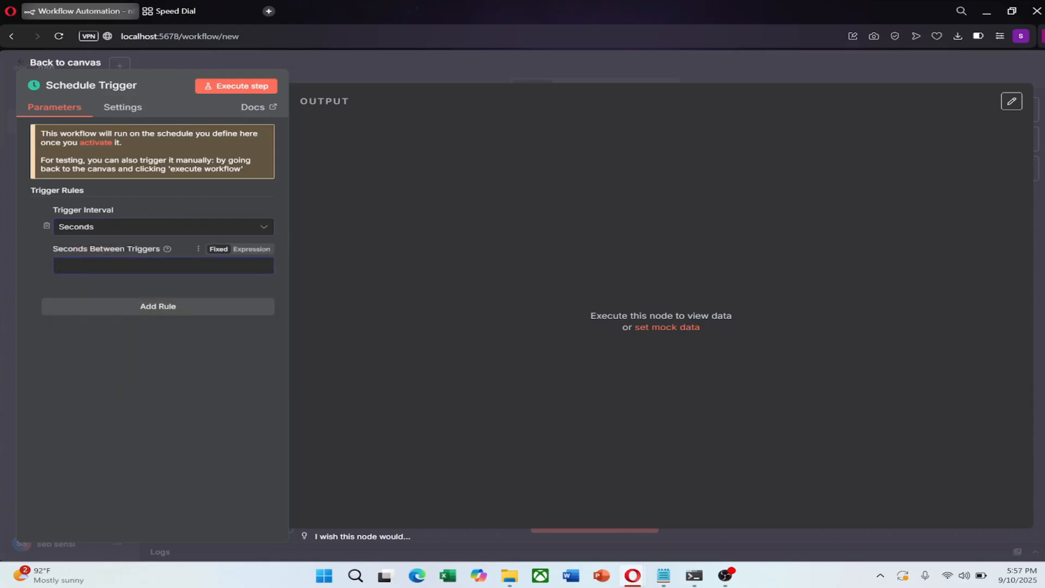
- Add a Gmail 'Send a message' node after the Schedule Trigger, found by searching 'gm'
{"action": "left_click", "coordinate": [45, 63]}
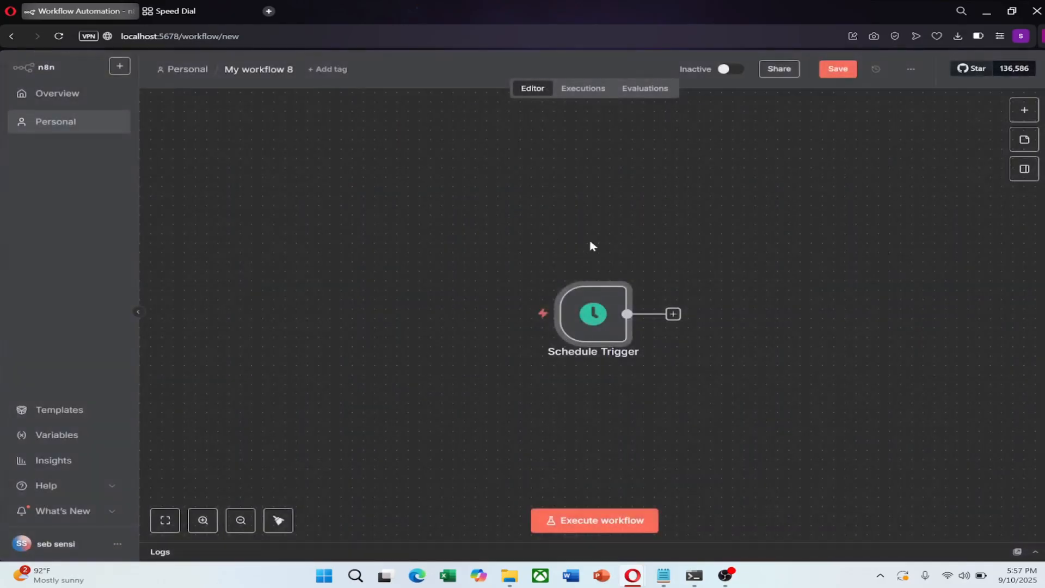
{"action": "left_click", "coordinate": [673, 316]}
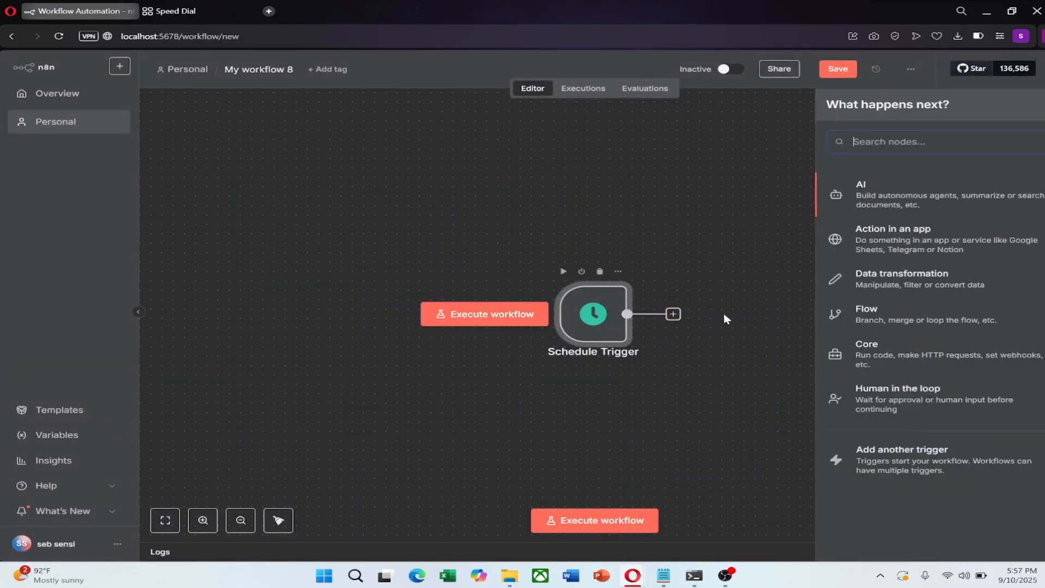
{"action": "type", "text": "gm"}
{"action": "key", "text": "Return"}
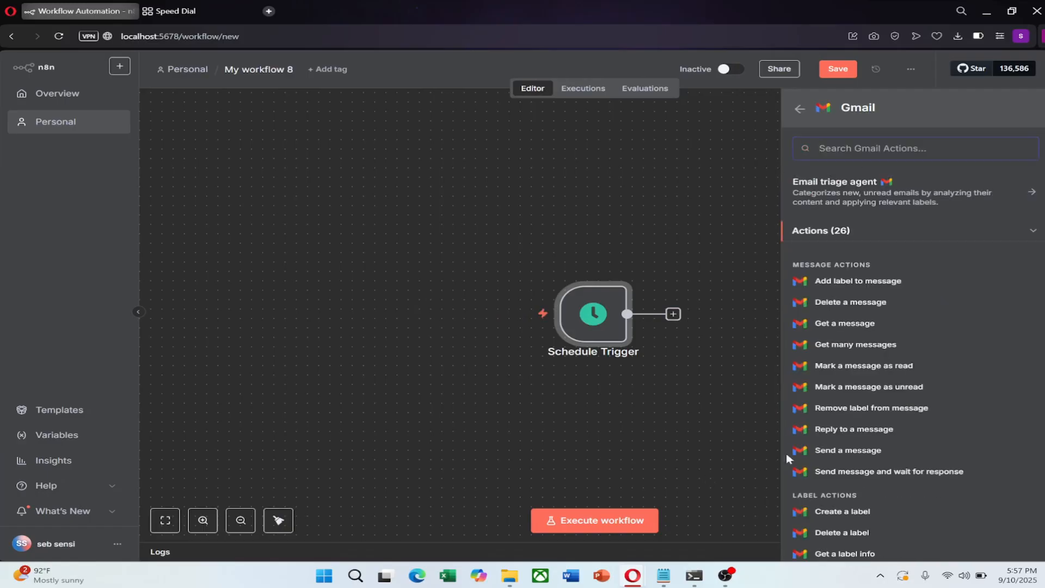
{"action": "left_click", "coordinate": [696, 456]}
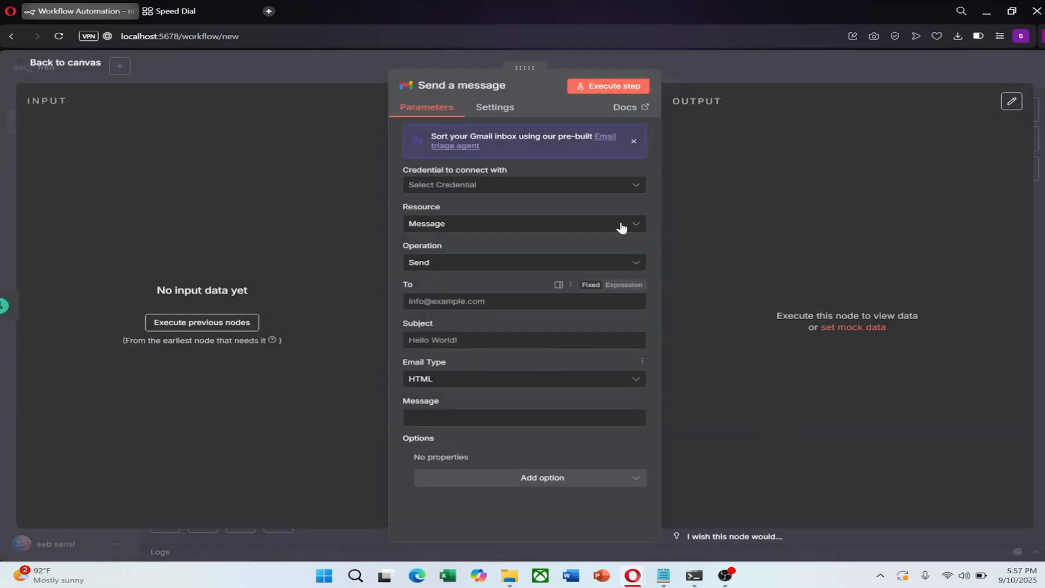
- Start a new Gmail credential in n8n, then search 'google cloud' in the other browser tab
{"action": "left_click", "coordinate": [552, 188]}
{"action": "left_click", "coordinate": [474, 213]}
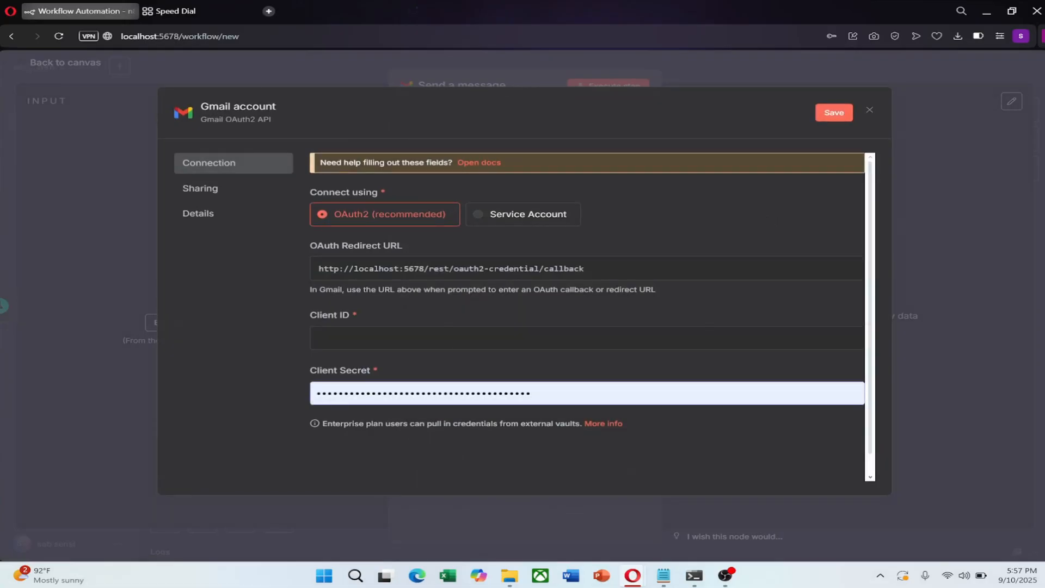
{"action": "left_click", "coordinate": [174, 11]}
{"action": "type", "text": "google cloud"}
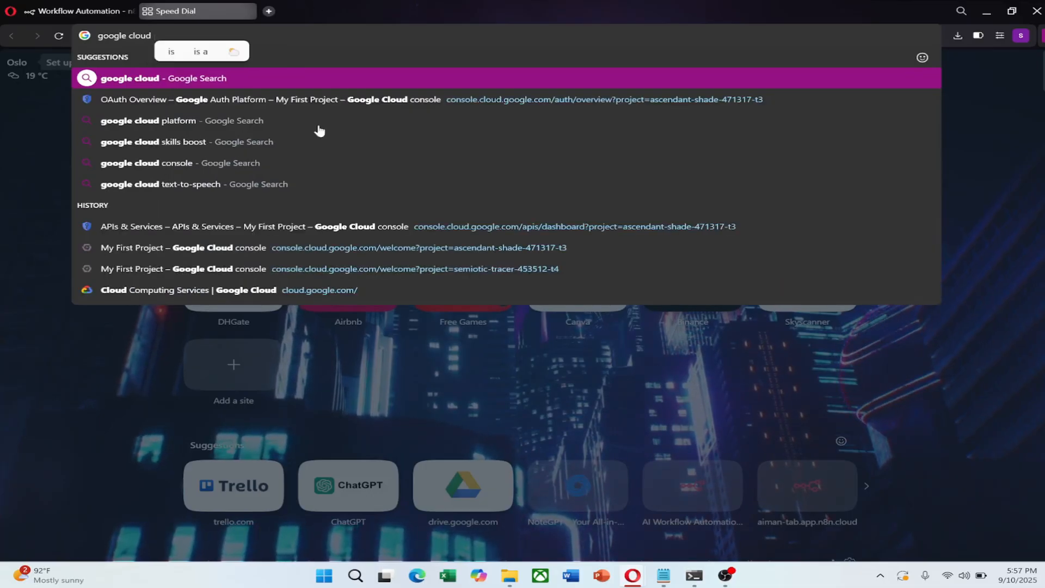
- Open the Google Cloud site and go to the Console welcome page for My First Project
{"action": "left_click", "coordinate": [185, 295]}
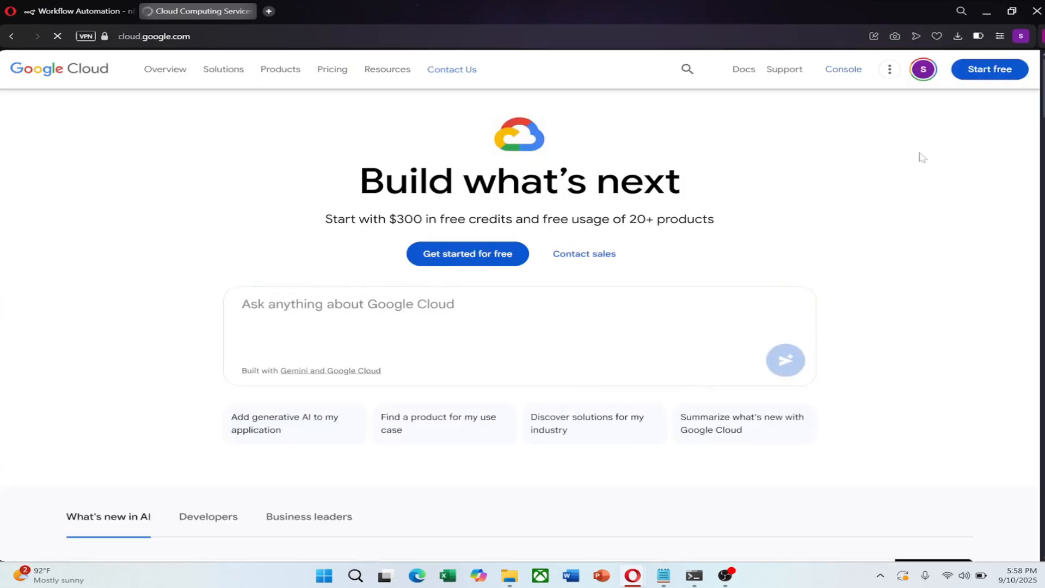
{"action": "left_click", "coordinate": [924, 69]}
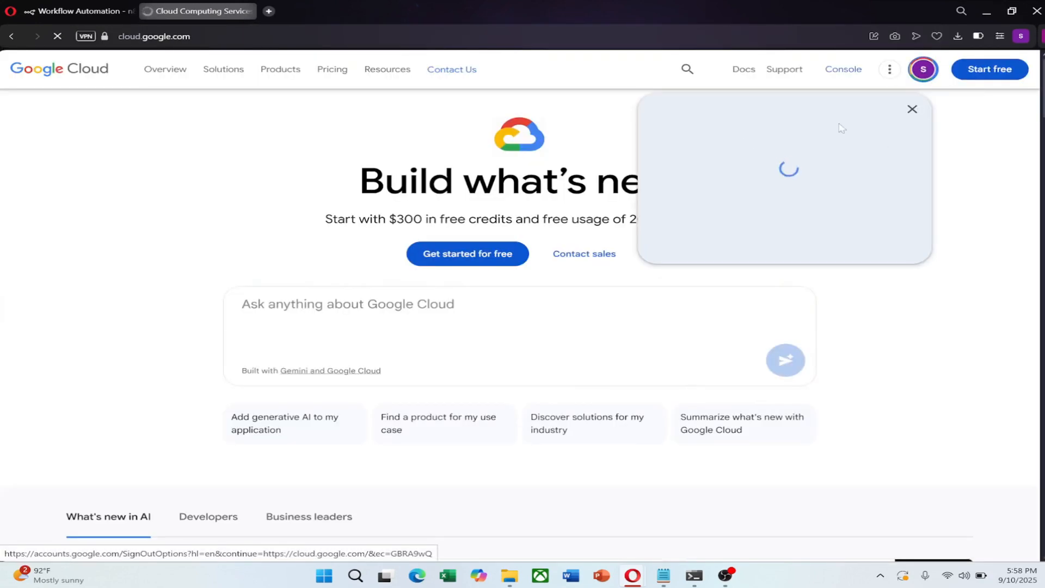
{"action": "left_click", "coordinate": [1028, 147]}
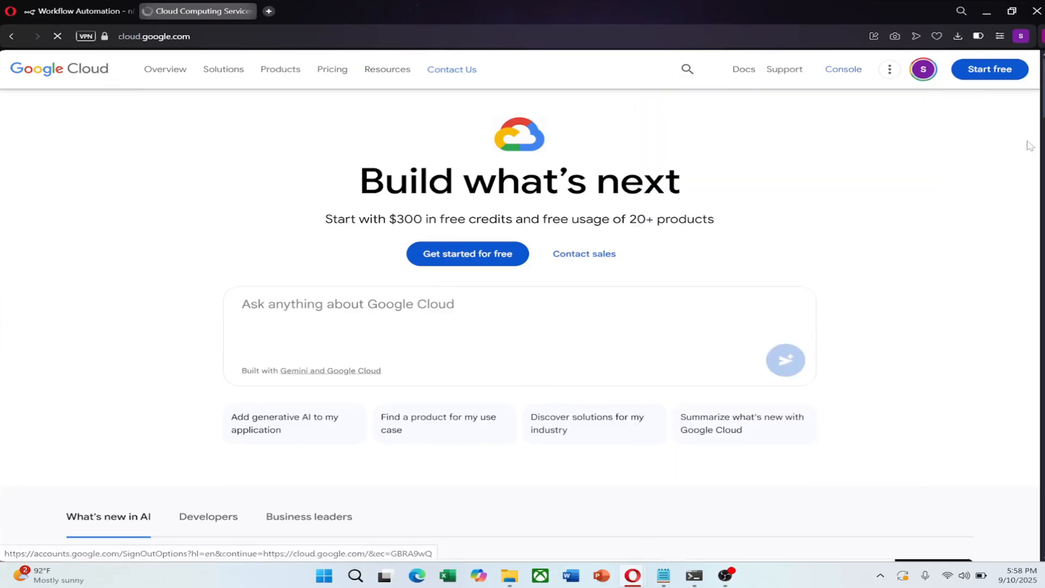
{"action": "left_click", "coordinate": [843, 73]}
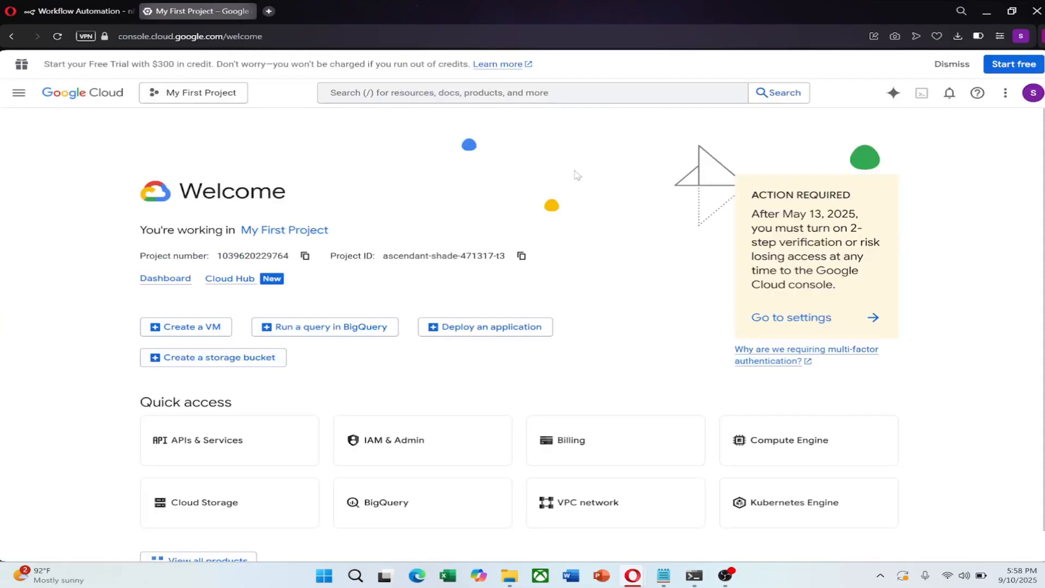
- Create a new Google Cloud project named 'n8n mail' and select it
{"action": "left_click", "coordinate": [174, 95]}
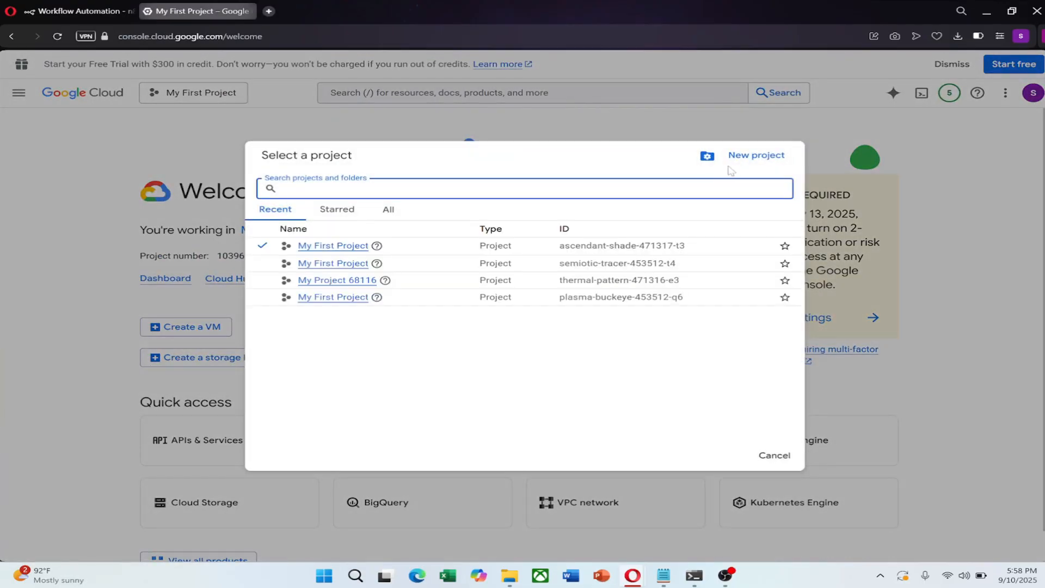
{"action": "left_click", "coordinate": [709, 159]}
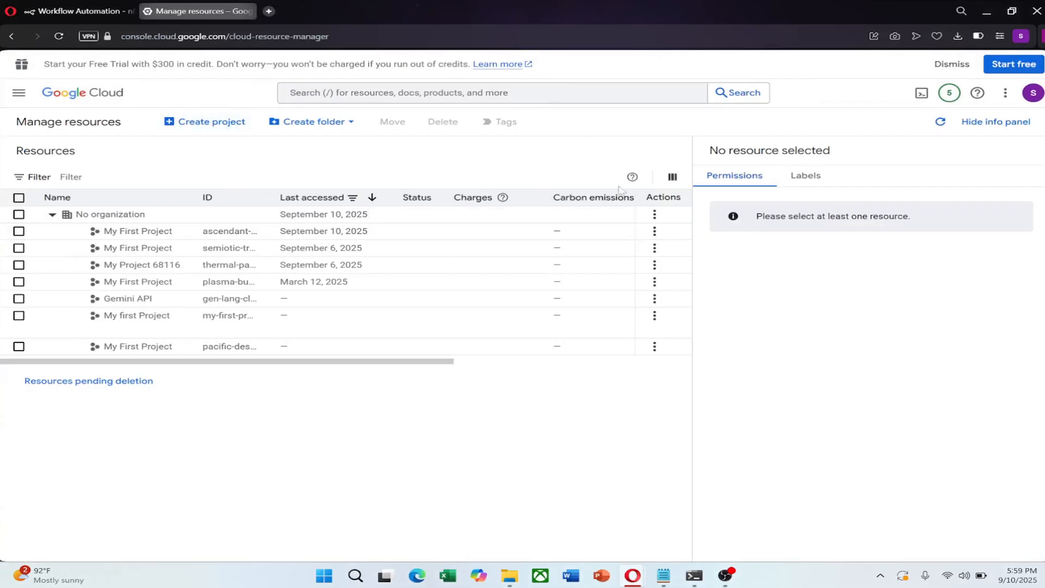
{"action": "left_click", "coordinate": [204, 121]}
{"action": "key", "text": "BackSpace"}
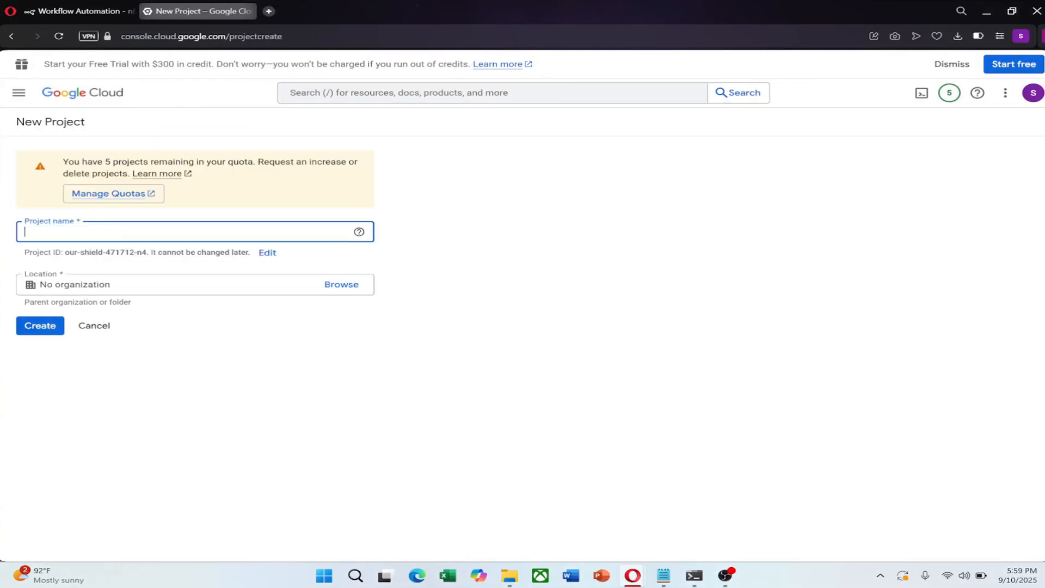
{"action": "type", "text": "n8n mail"}
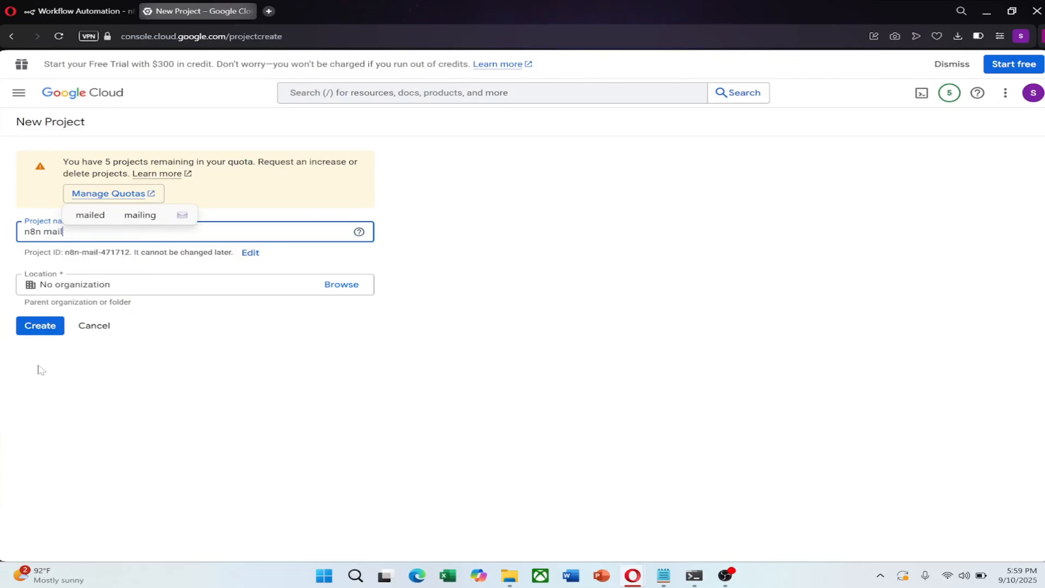
{"action": "left_click", "coordinate": [41, 327]}
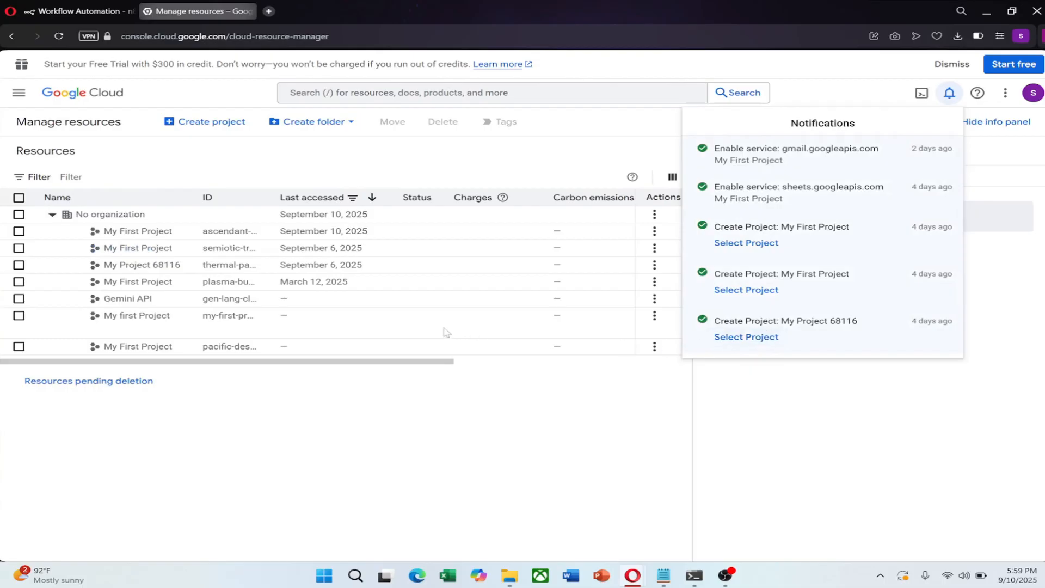
{"action": "left_click", "coordinate": [18, 232]}
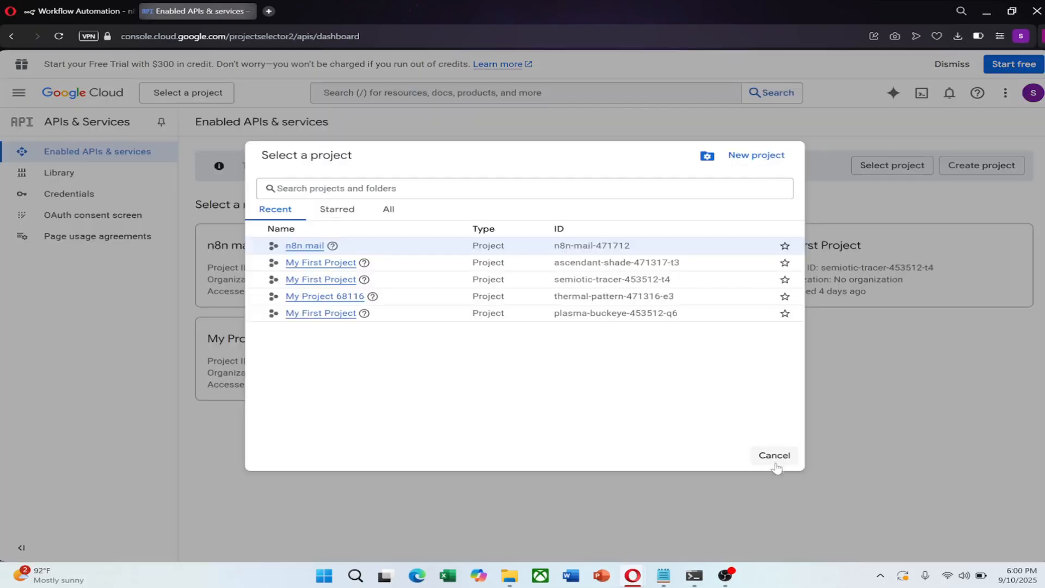
- Make n8n mail the active project in the project picker
{"action": "left_click", "coordinate": [871, 420]}
{"action": "left_click", "coordinate": [326, 243]}
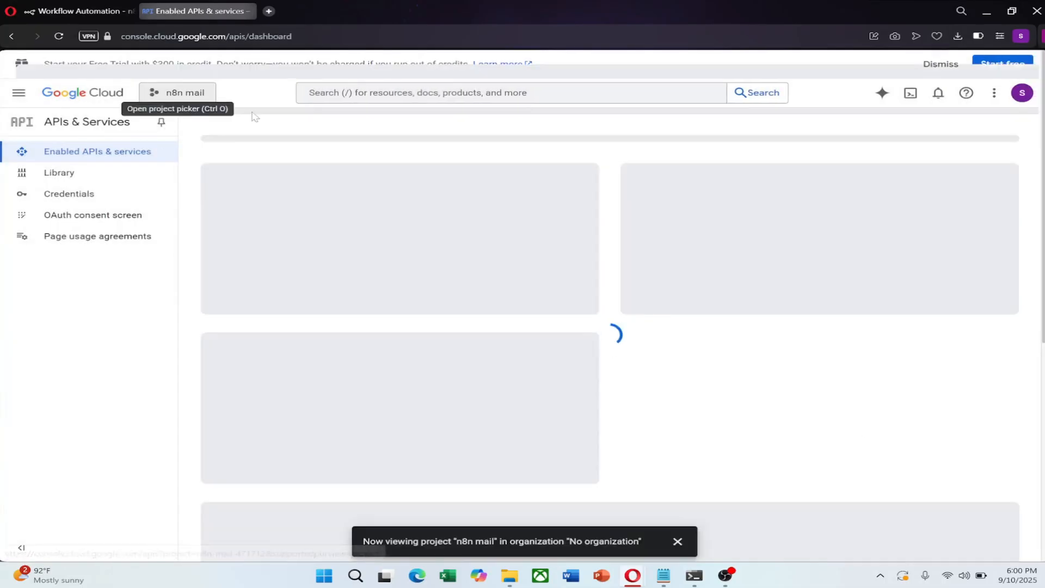
{"action": "left_click", "coordinate": [163, 93]}
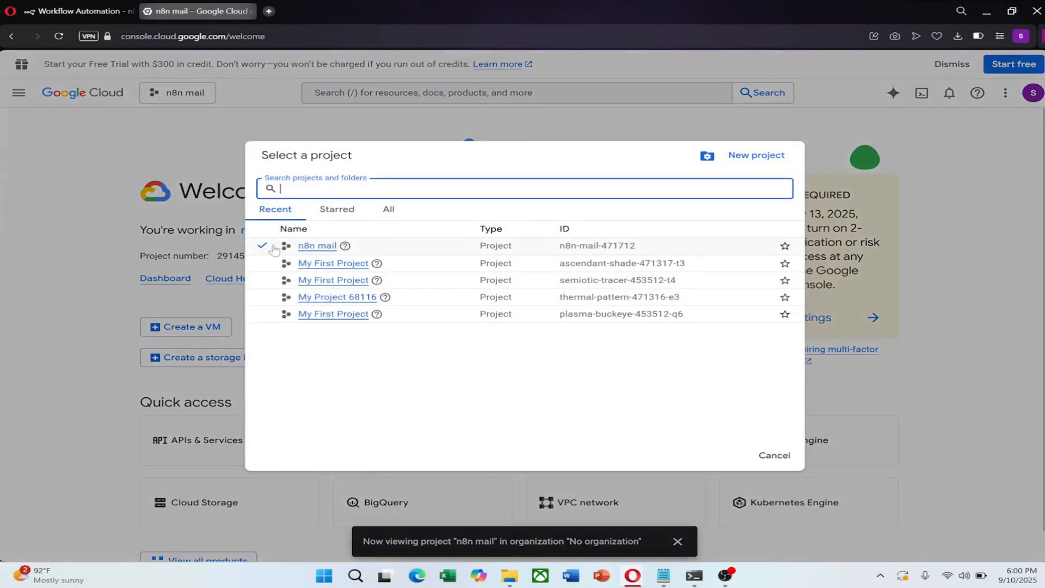
{"action": "left_click", "coordinate": [97, 146]}
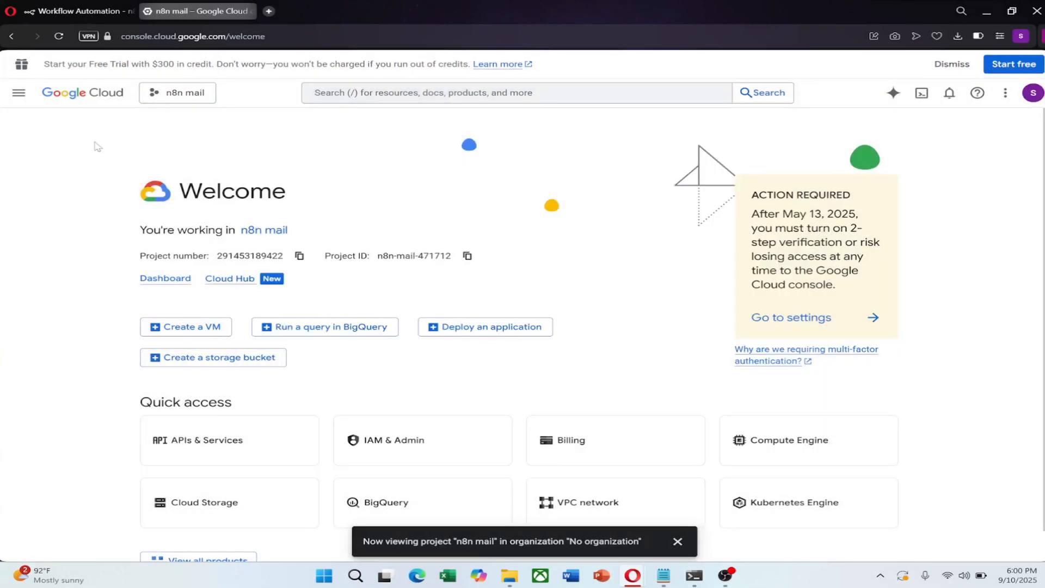
- Enable the Gmail API from the APIs & Services library and go to the OAuth consent screen
{"action": "left_click", "coordinate": [18, 92]}
{"action": "scroll", "coordinate": [76, 469], "scroll_direction": "down", "scroll_amount": 2}
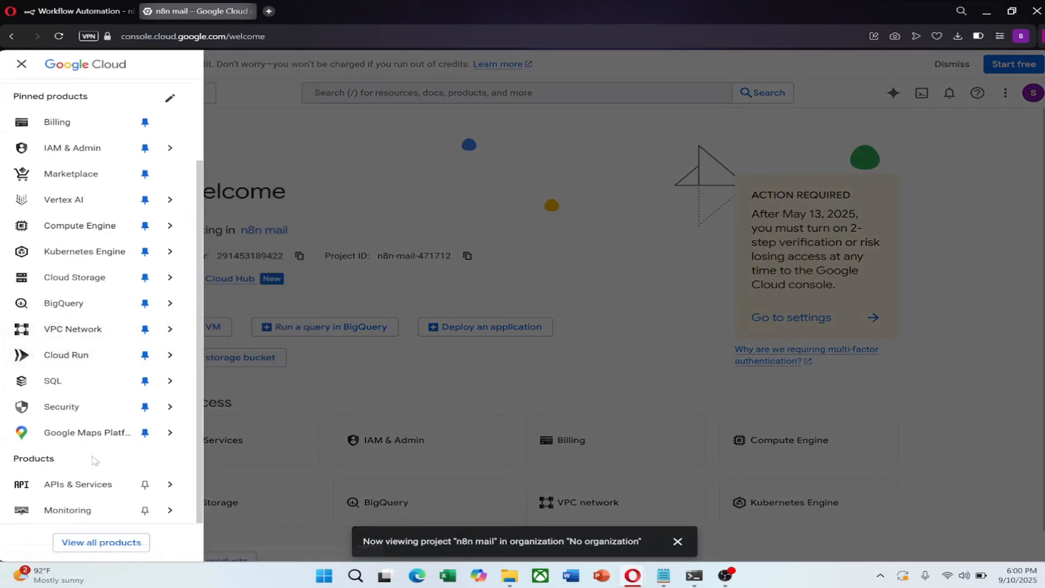
{"action": "left_click", "coordinate": [49, 489]}
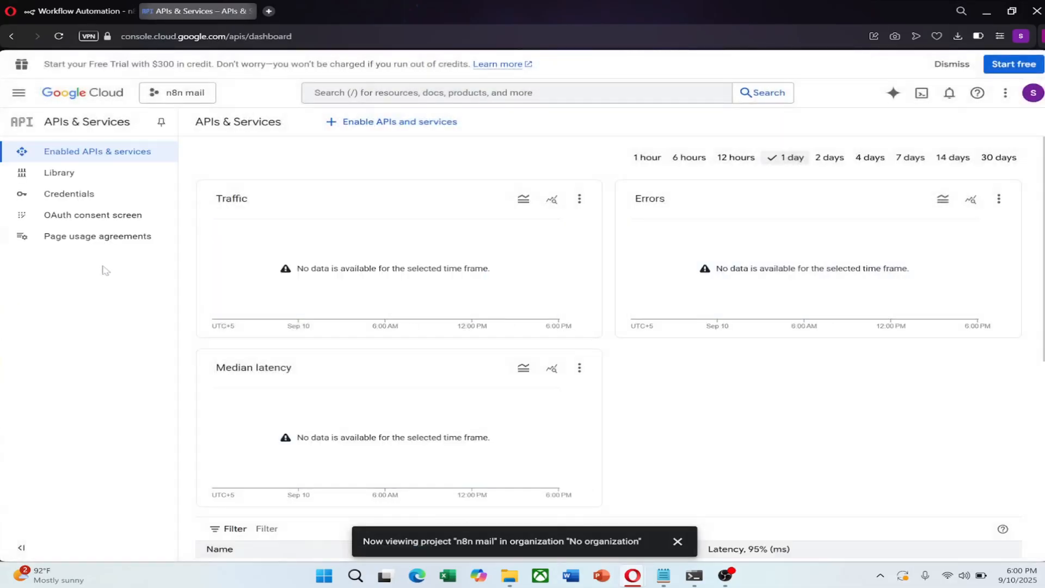
{"action": "left_click", "coordinate": [57, 173]}
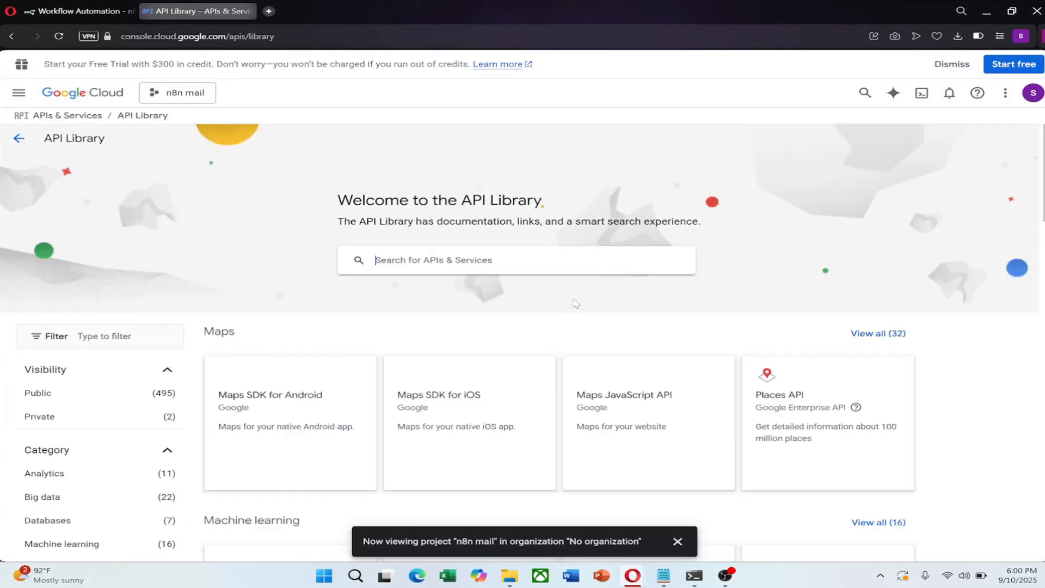
{"action": "left_click", "coordinate": [497, 261]}
{"action": "type", "text": "gmail"}
{"action": "key", "text": "Return"}
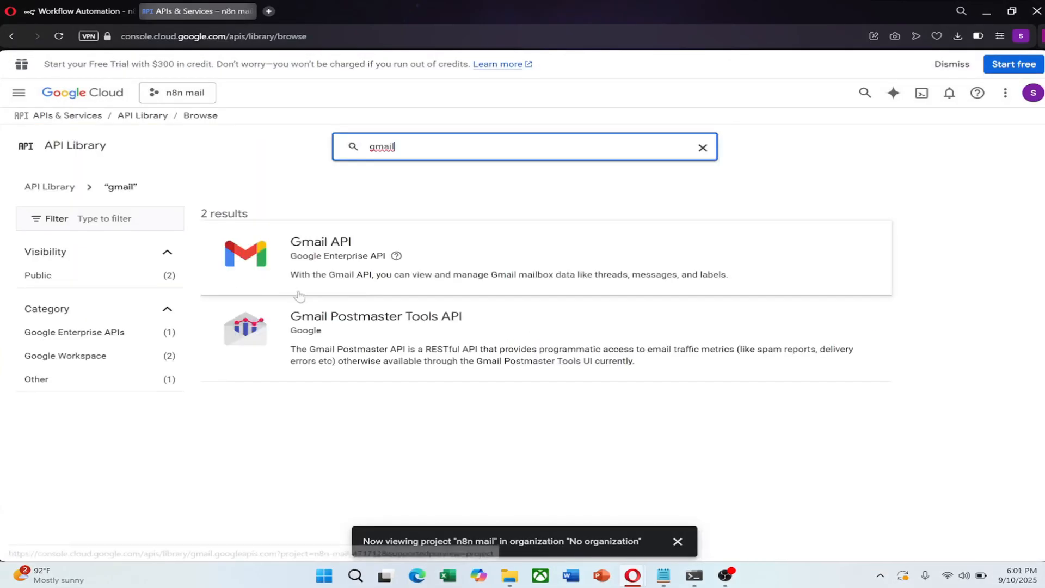
{"action": "left_click", "coordinate": [429, 273]}
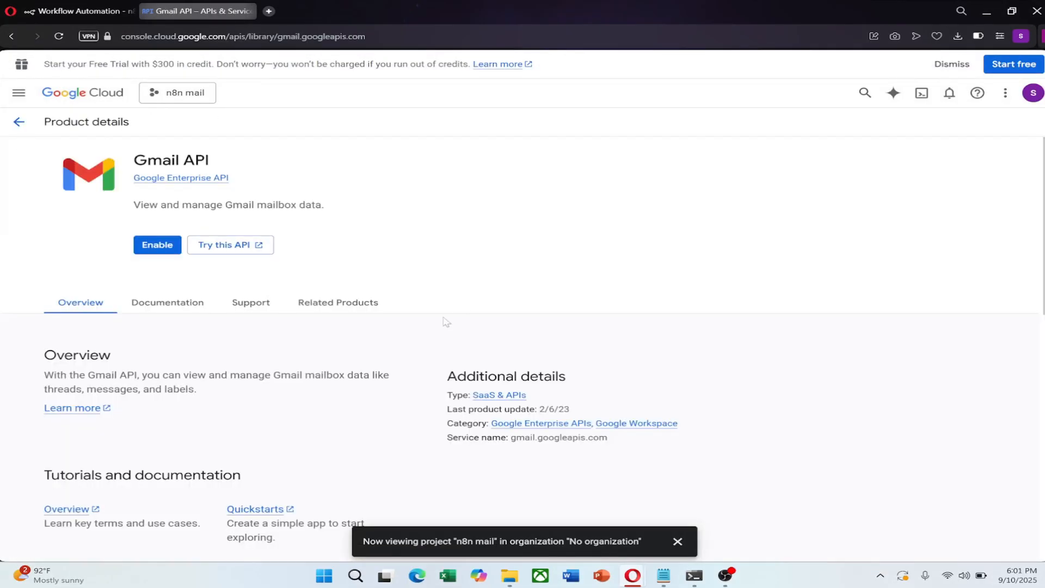
{"action": "left_click", "coordinate": [156, 244]}
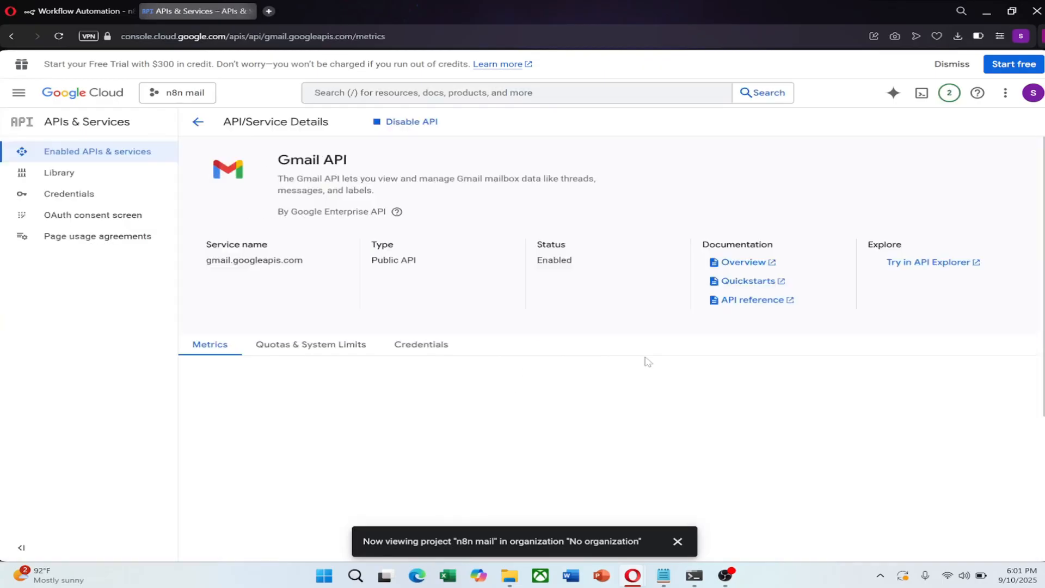
{"action": "left_click", "coordinate": [102, 217]}
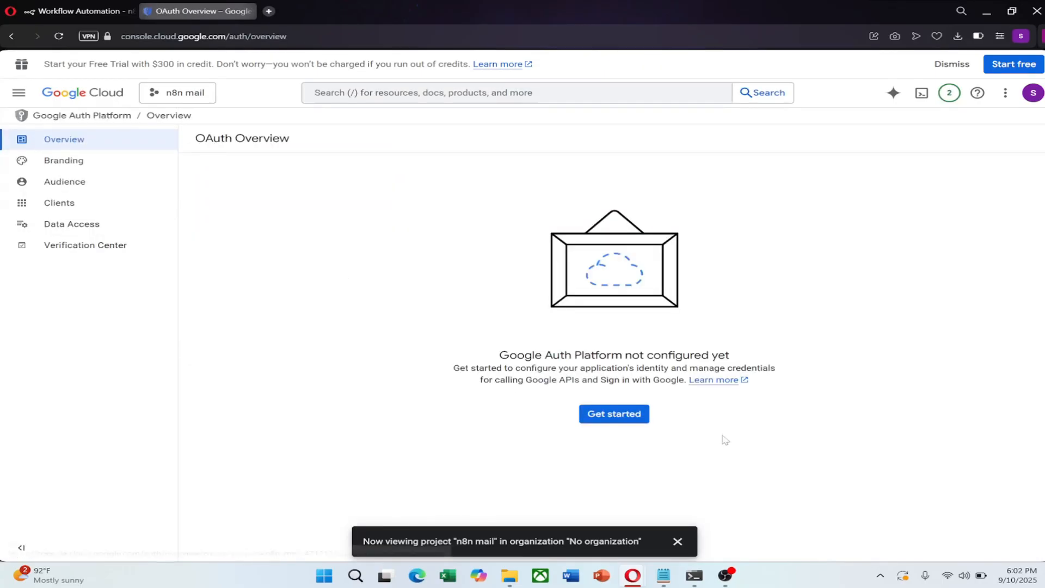
- Name the OAuth app 'n8n gmail' and use the account address as user support email
{"action": "left_click", "coordinate": [644, 416]}
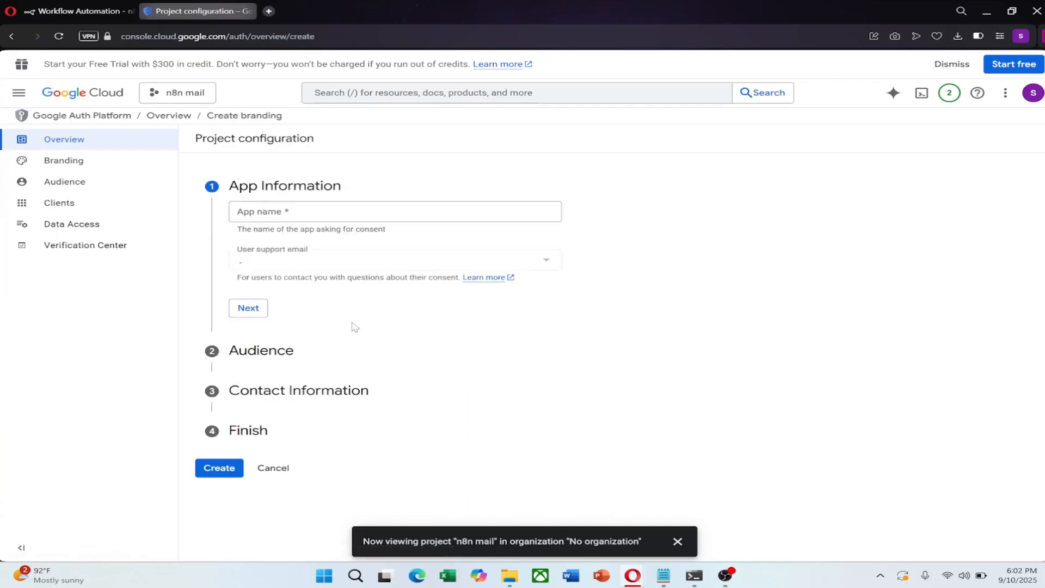
{"action": "left_click", "coordinate": [329, 211]}
{"action": "type", "text": "n8n gmail"}
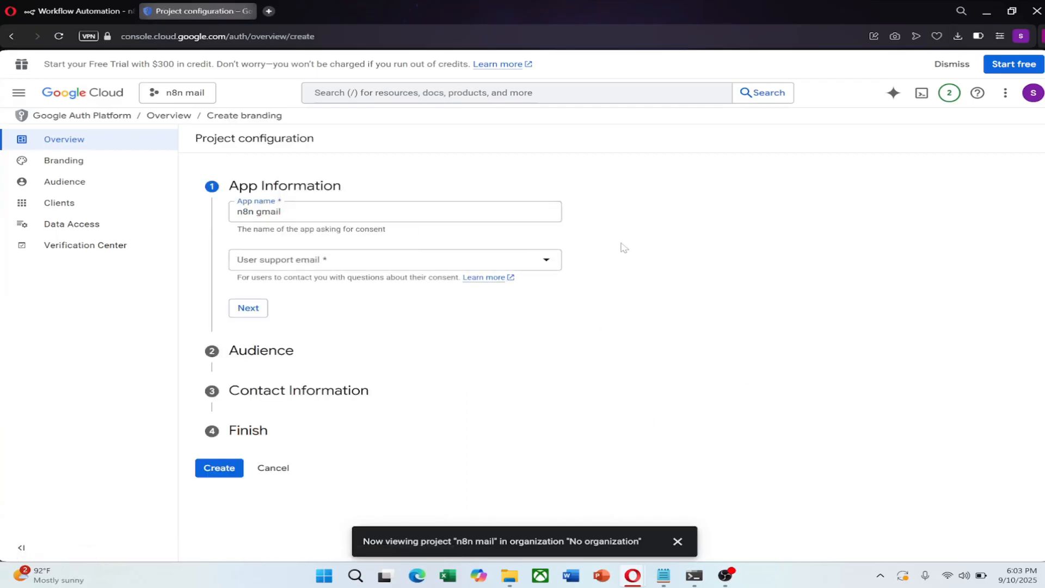
{"action": "left_click", "coordinate": [401, 264]}
{"action": "left_click", "coordinate": [358, 265]}
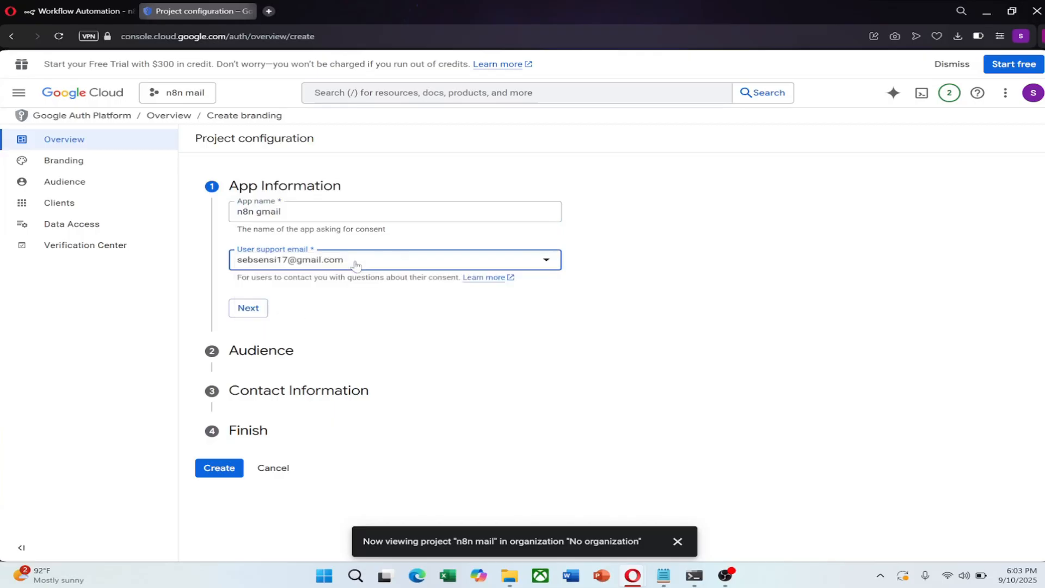
{"action": "left_click", "coordinate": [246, 308]}
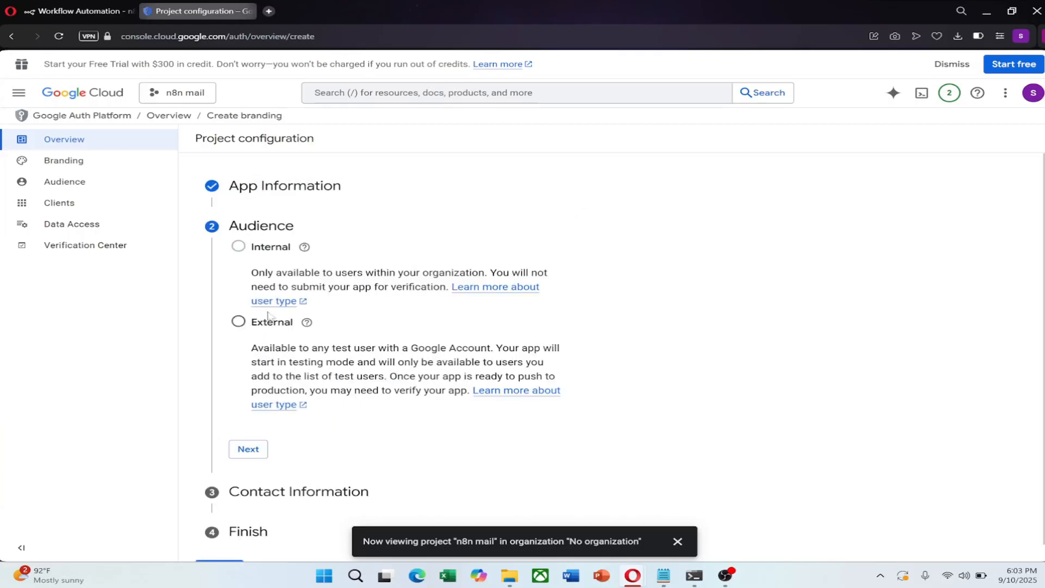
- Choose External audience, set the account contact email, accept the data policy, and create
{"action": "left_click", "coordinate": [250, 324]}
{"action": "scroll", "coordinate": [353, 321], "scroll_direction": "down", "scroll_amount": 1}
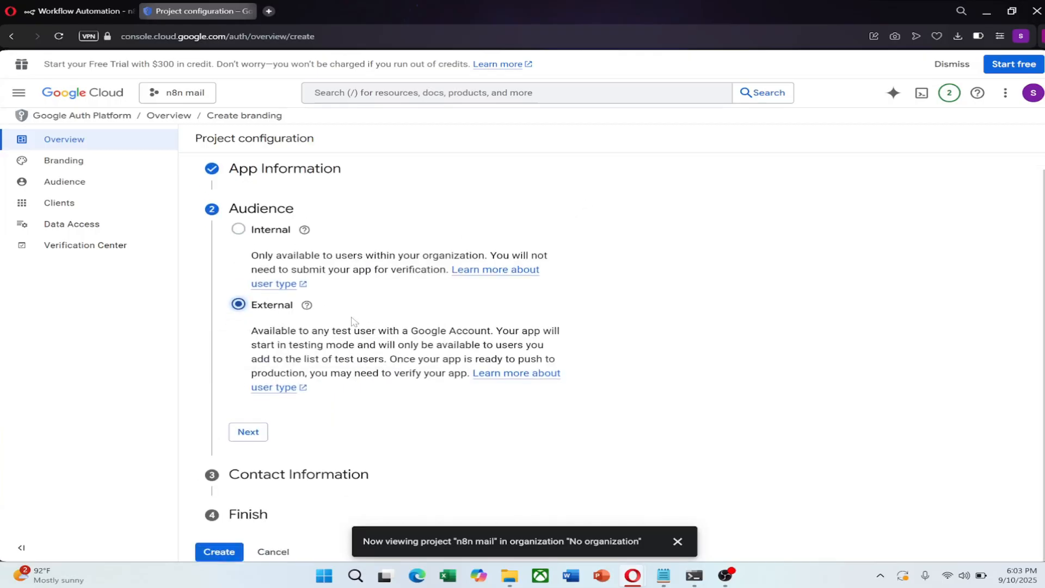
{"action": "left_click", "coordinate": [250, 433]}
{"action": "left_click", "coordinate": [276, 291]}
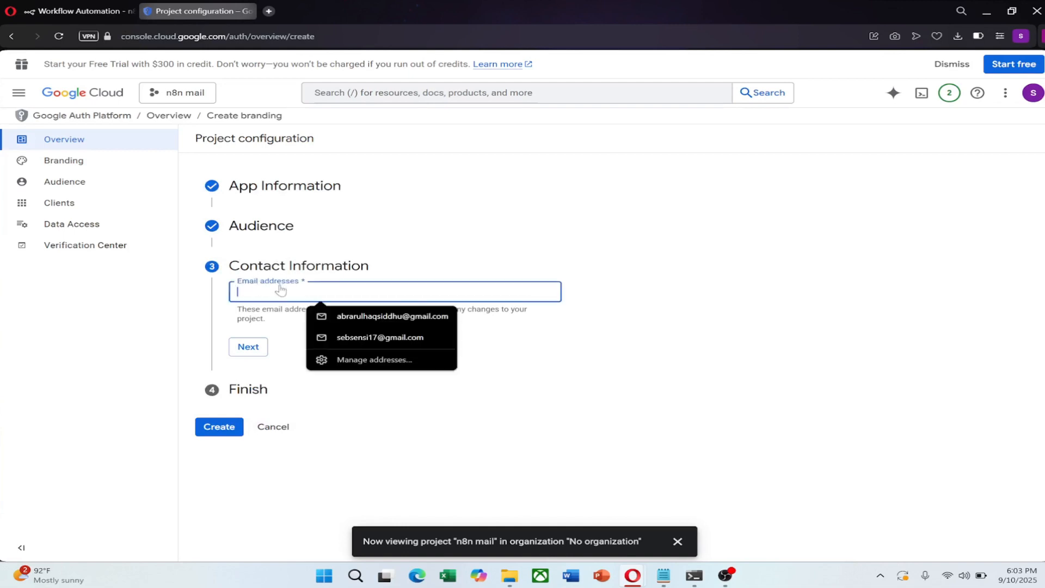
{"action": "left_click", "coordinate": [337, 337]}
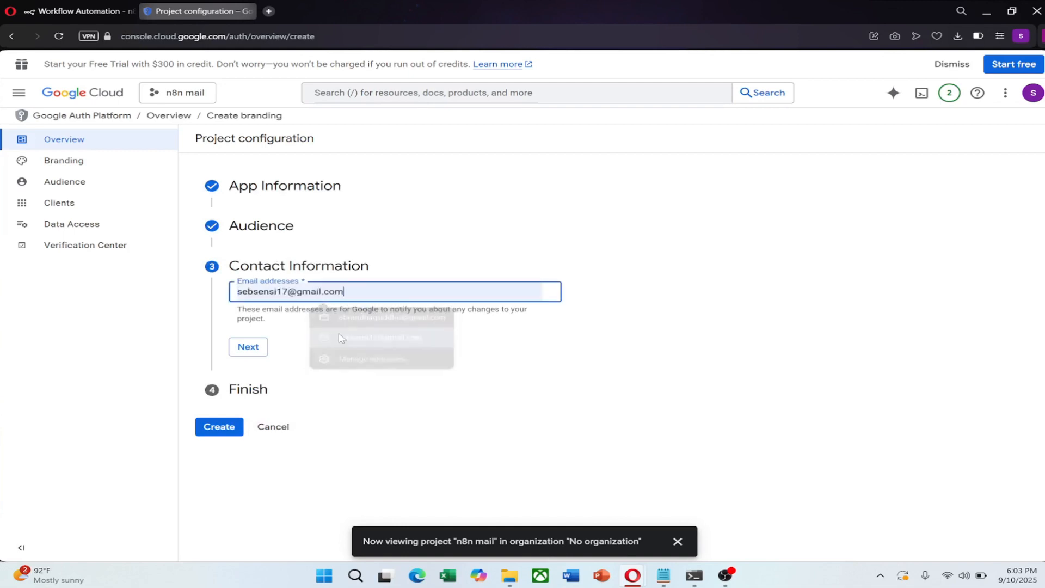
{"action": "left_click", "coordinate": [247, 349]}
{"action": "left_click", "coordinate": [239, 327]}
{"action": "left_click", "coordinate": [286, 357]}
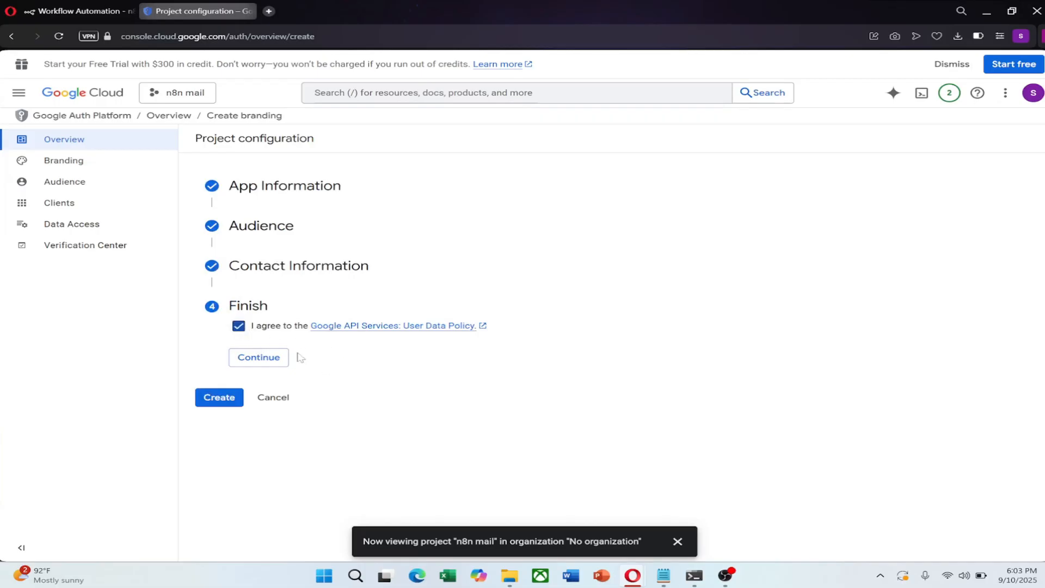
{"action": "left_click", "coordinate": [219, 343]}
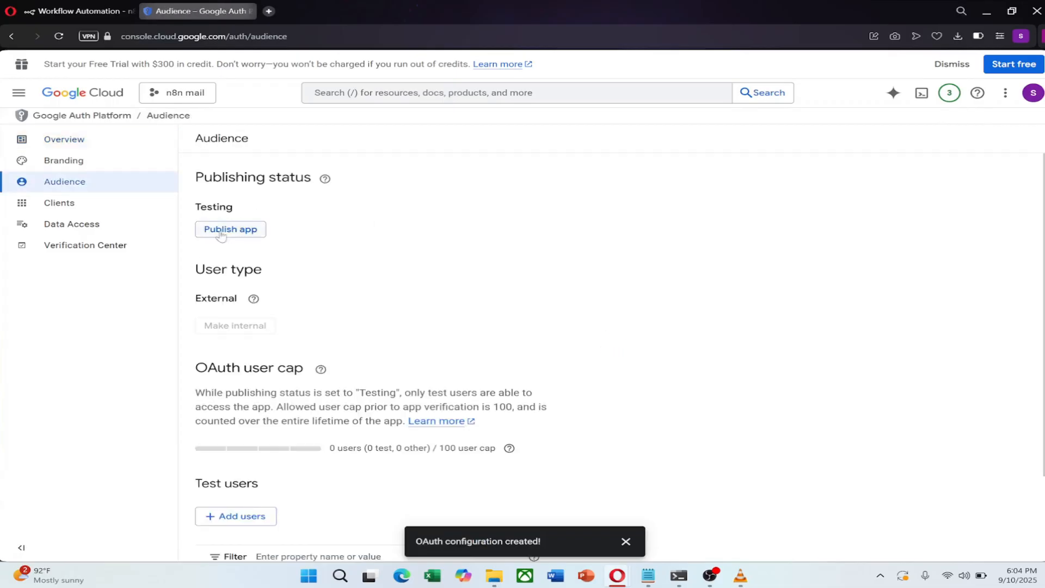
- Publish the OAuth app to production and open the project's Credentials page
{"action": "left_click", "coordinate": [216, 231]}
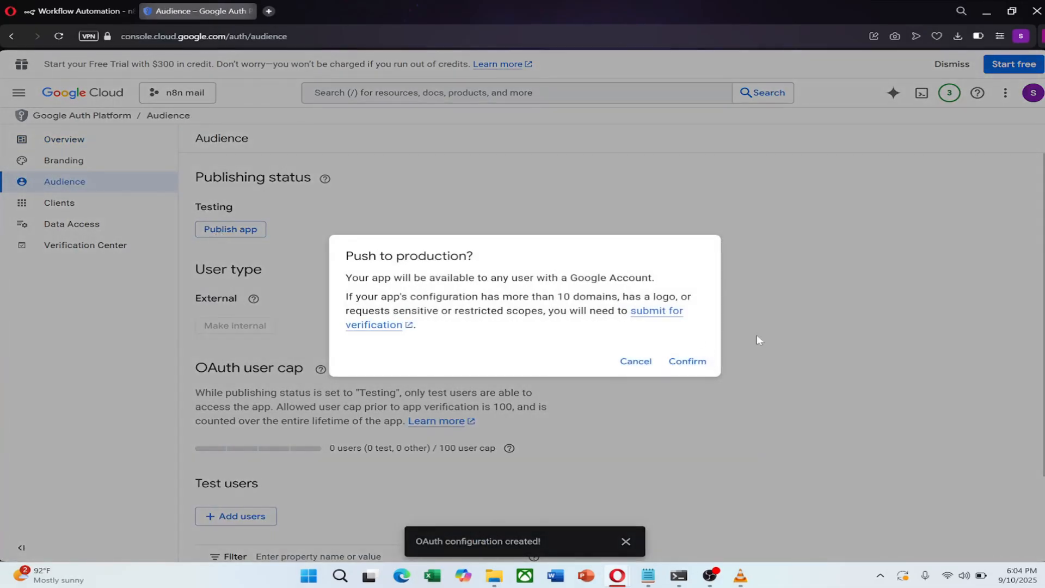
{"action": "left_click", "coordinate": [688, 361]}
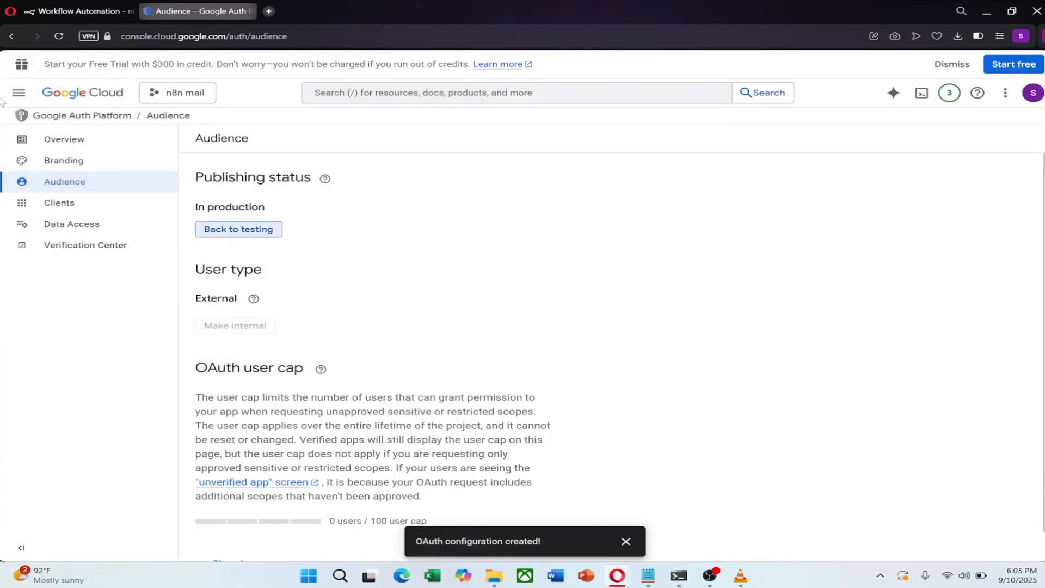
{"action": "left_click", "coordinate": [11, 36]}
{"action": "left_click", "coordinate": [12, 36]}
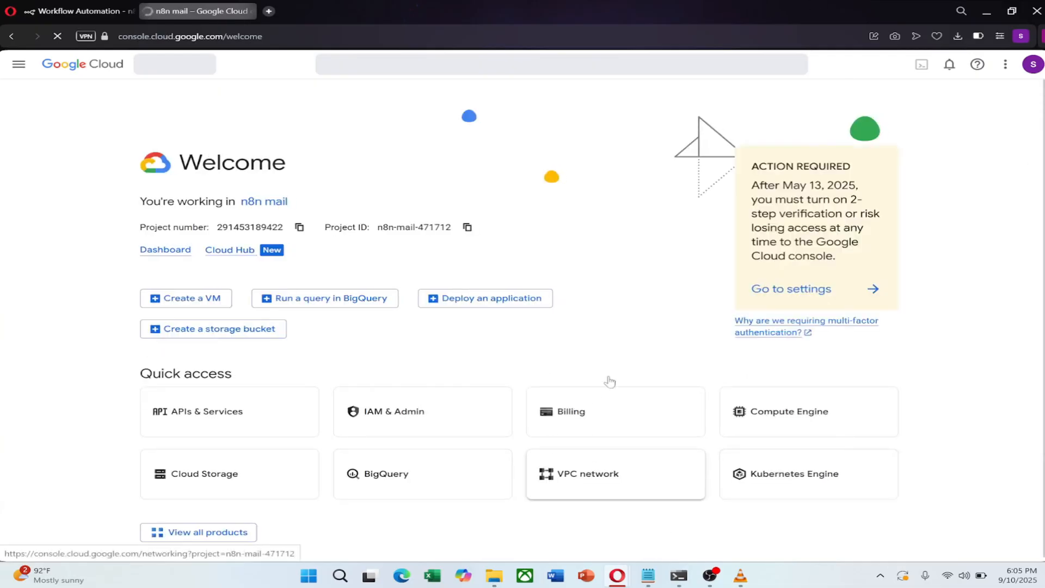
{"action": "left_click", "coordinate": [242, 426]}
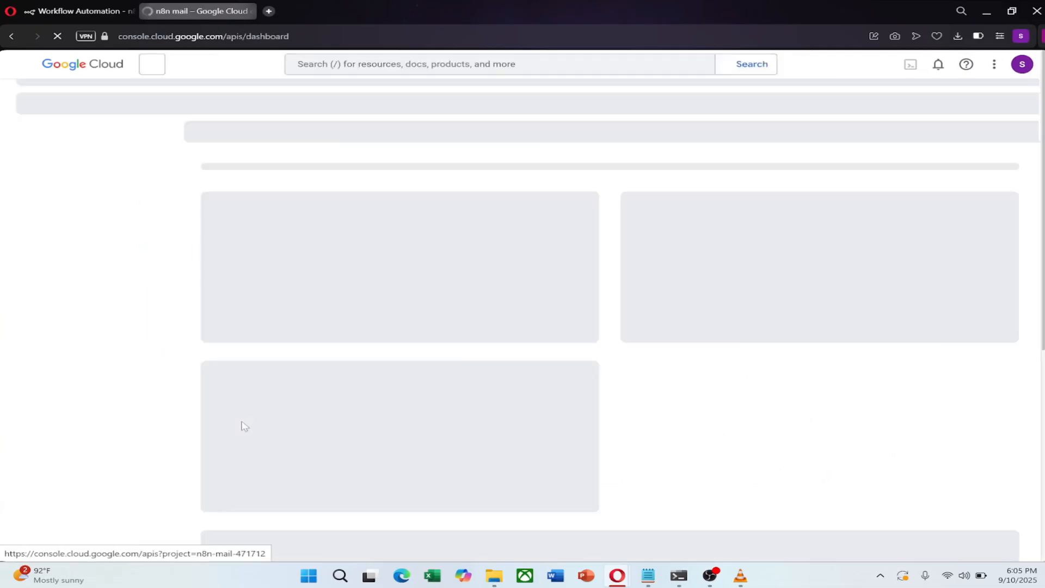
{"action": "left_click", "coordinate": [79, 202]}
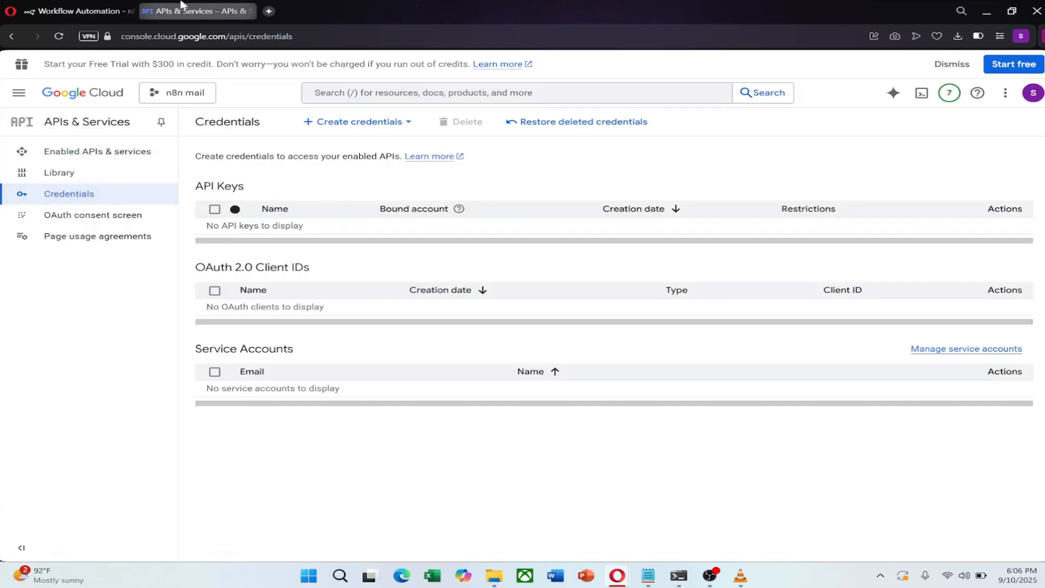
{"action": "left_click", "coordinate": [348, 122]}
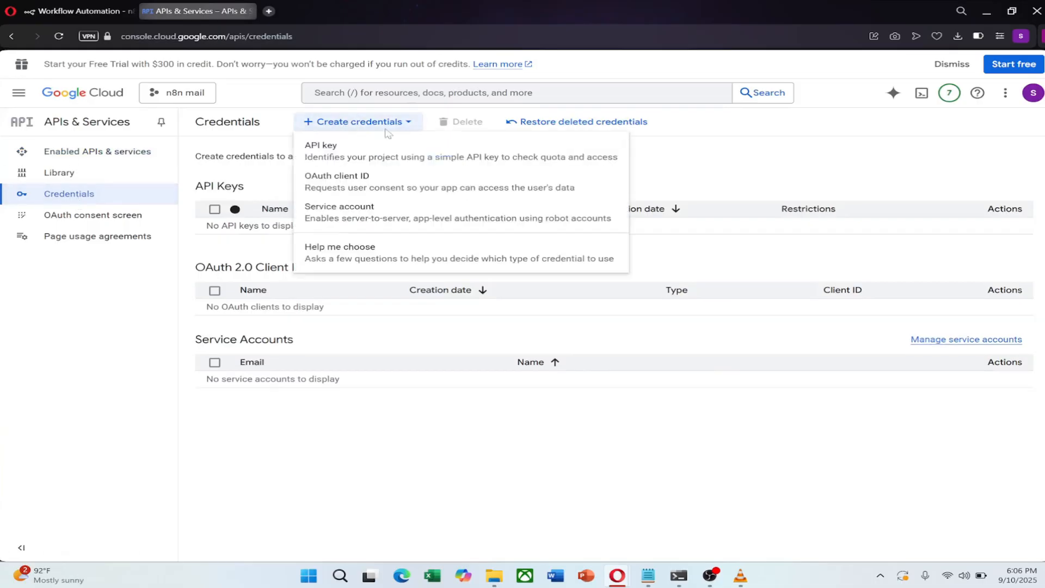
- Start a Web application OAuth client ID named 'n8n drive'
{"action": "left_click", "coordinate": [337, 188]}
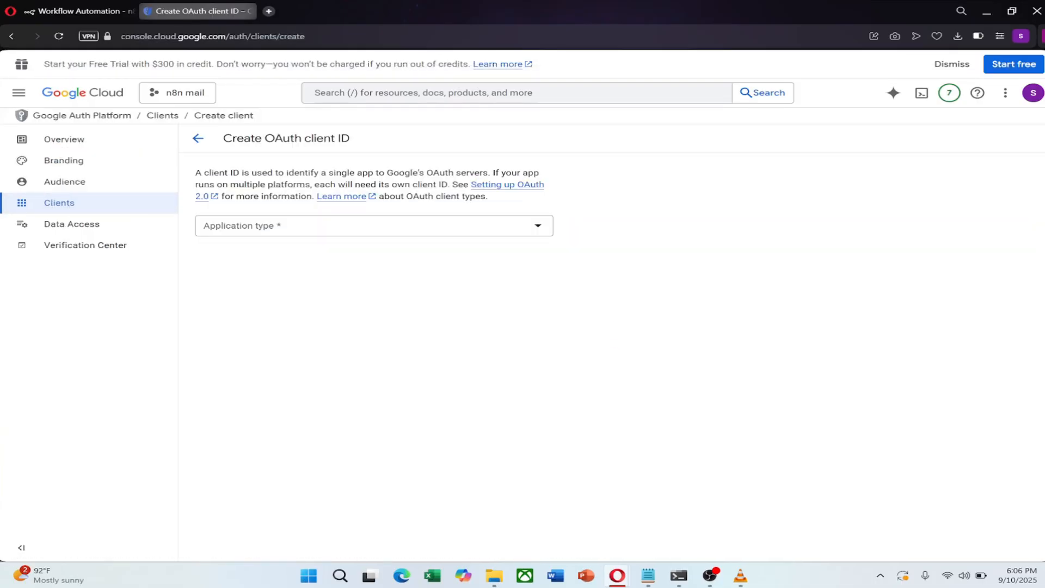
{"action": "left_click", "coordinate": [266, 226]}
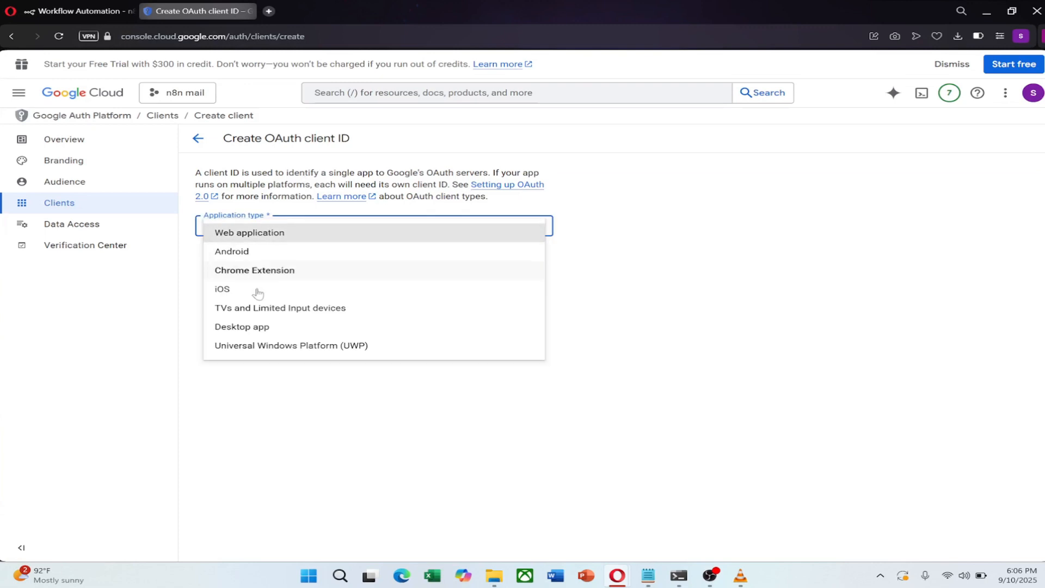
{"action": "left_click", "coordinate": [266, 233]}
{"action": "left_click", "coordinate": [267, 259]}
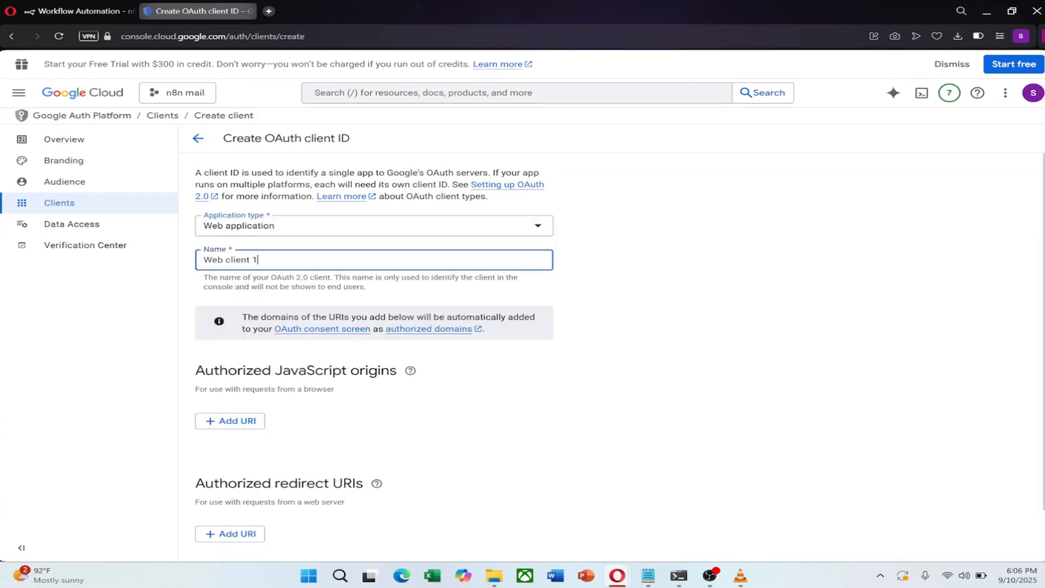
{"action": "key", "text": "ctrl+a"}
{"action": "type", "text": "n8n"}
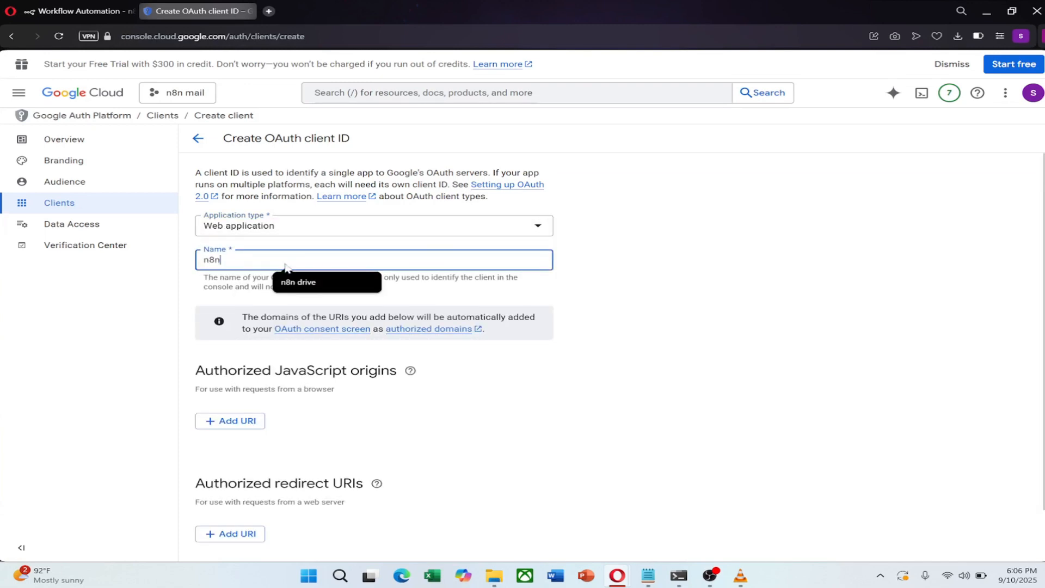
{"action": "left_click", "coordinate": [289, 282]}
{"action": "scroll", "coordinate": [446, 380], "scroll_direction": "down", "scroll_amount": 1}
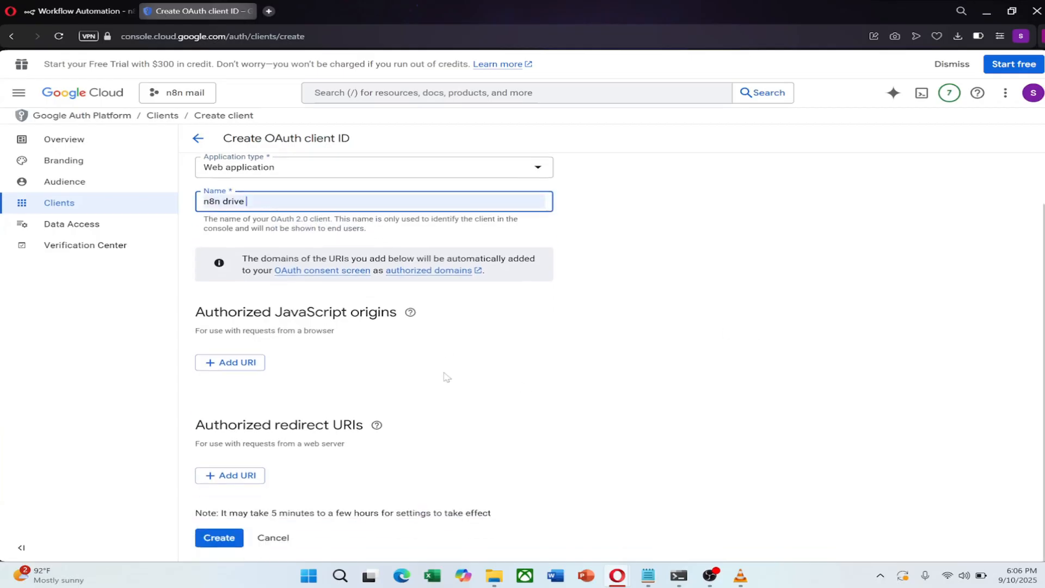
- Add n8n's OAuth callback URL as the redirect URI and create the client
{"action": "left_click", "coordinate": [234, 476]}
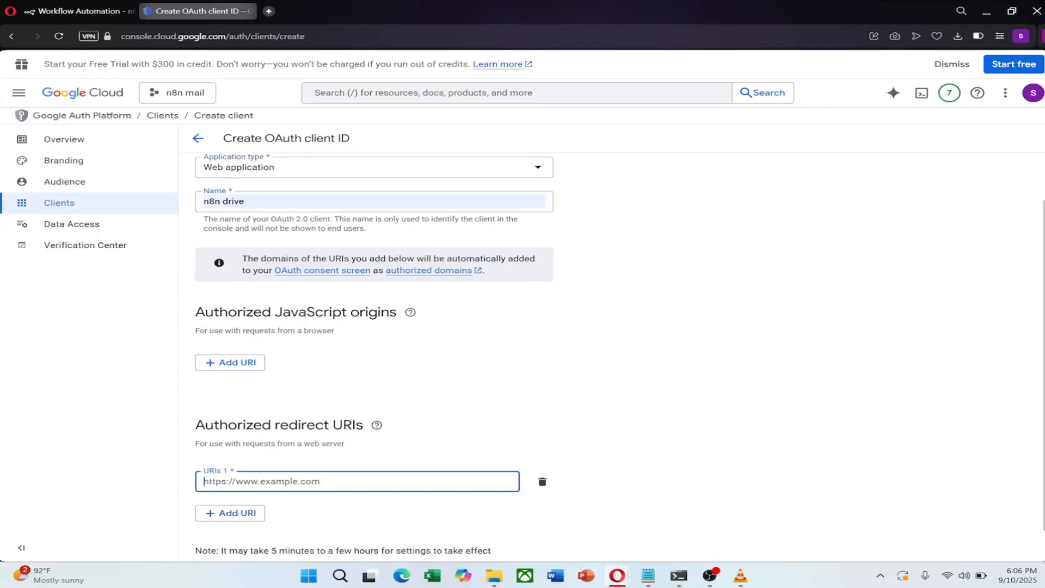
{"action": "scroll", "coordinate": [239, 479], "scroll_direction": "down", "scroll_amount": 1}
{"action": "left_click", "coordinate": [63, 10]}
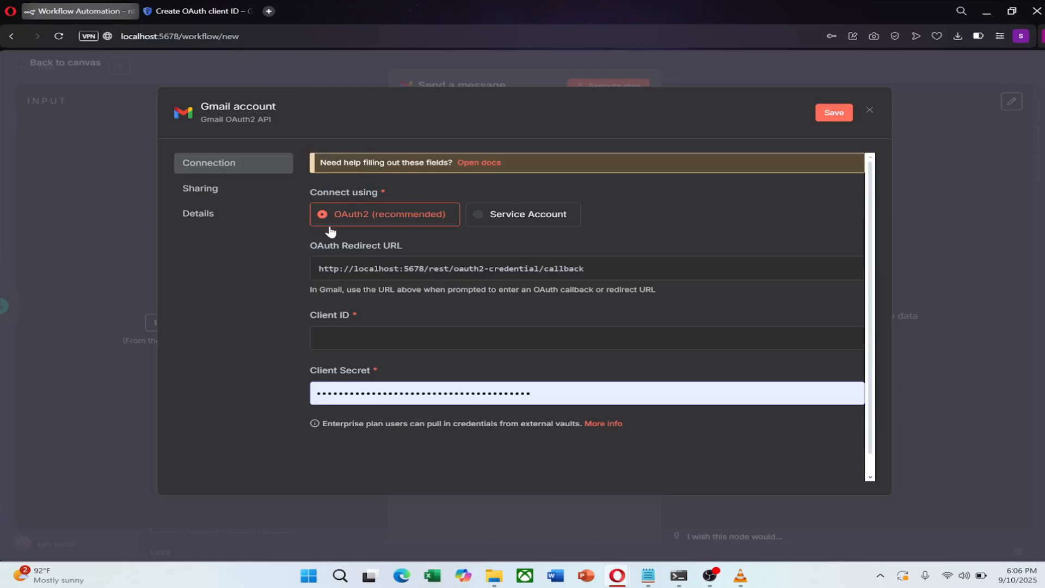
{"action": "left_click", "coordinate": [822, 268]}
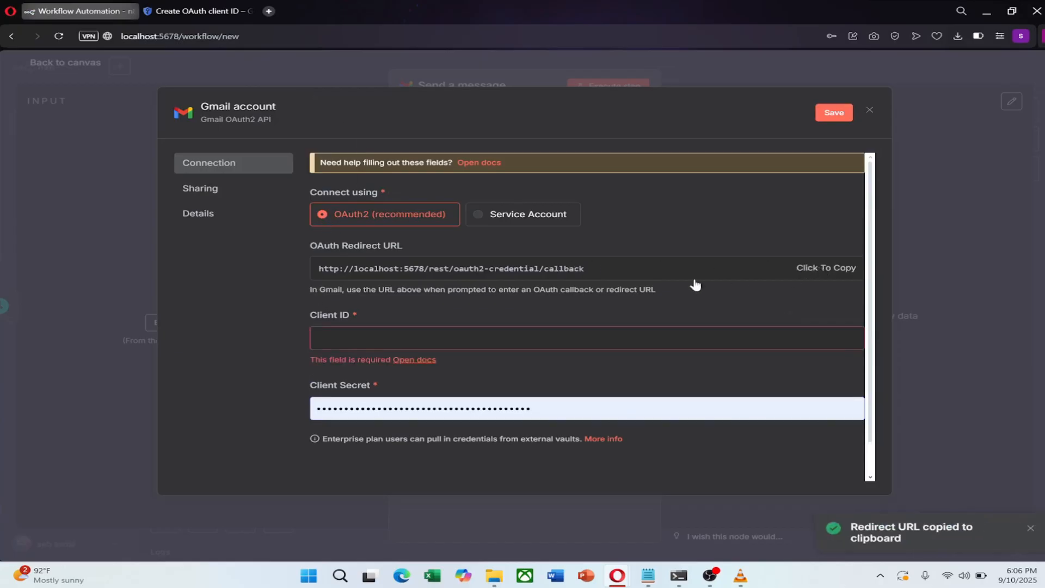
{"action": "left_click", "coordinate": [169, 10]}
{"action": "right_click", "coordinate": [238, 449]}
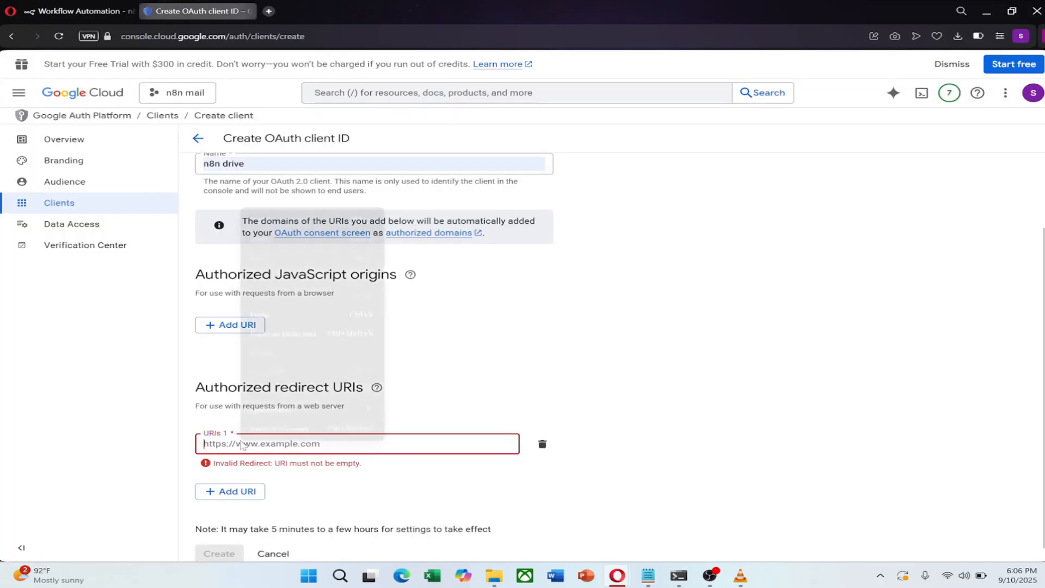
{"action": "left_click", "coordinate": [272, 317]}
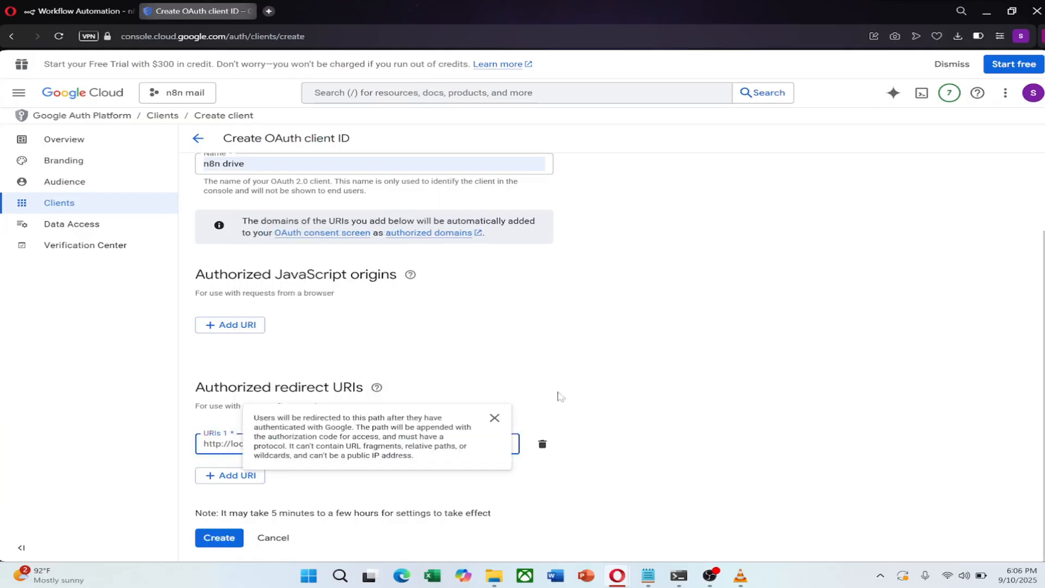
{"action": "left_click", "coordinate": [494, 418]}
{"action": "left_click", "coordinate": [217, 538]}
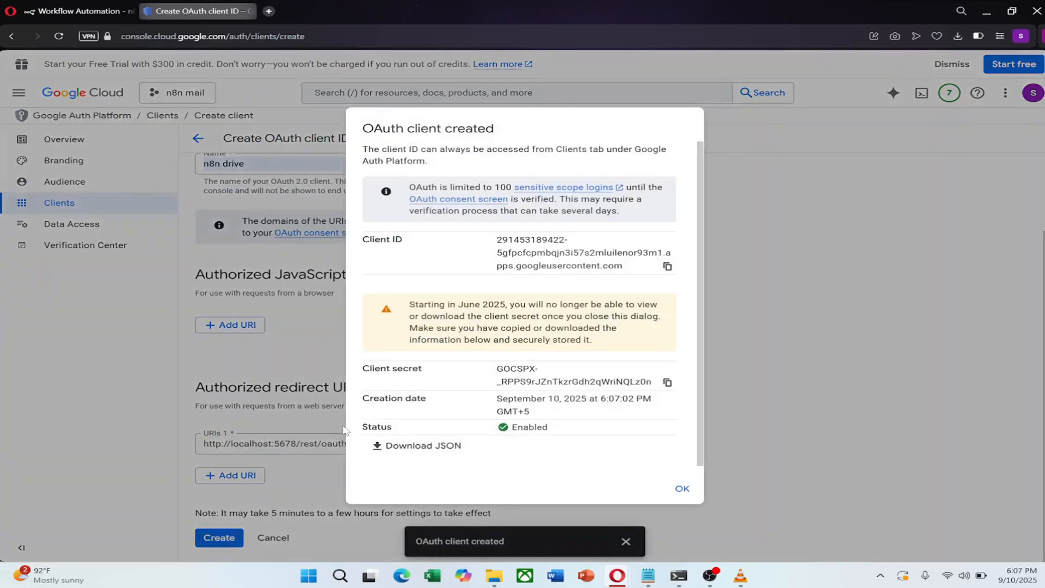
- Paste the new Google client ID into the n8n credential and clear the Client Secret field
{"action": "left_click", "coordinate": [667, 266]}
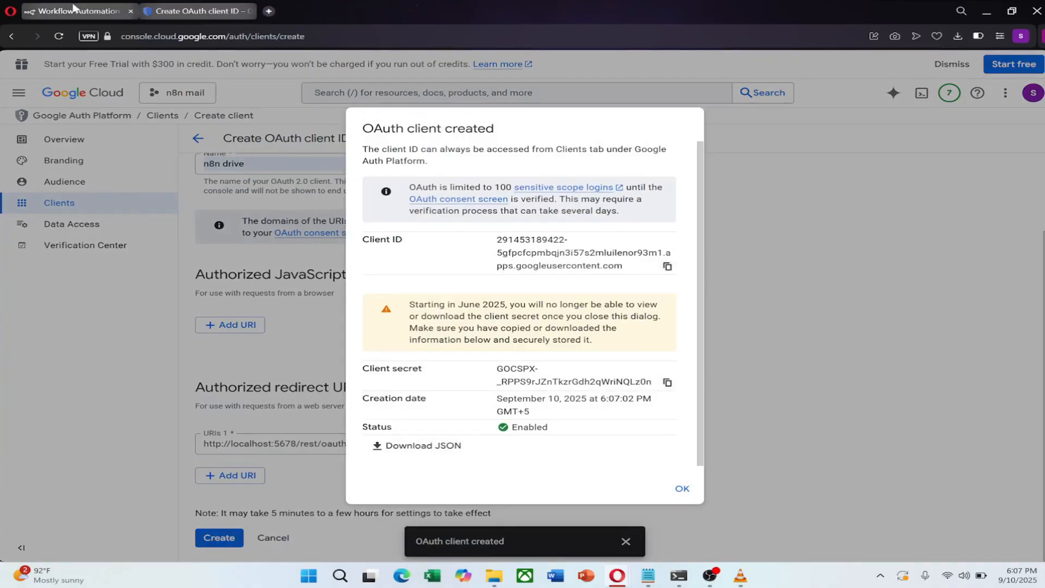
{"action": "left_click", "coordinate": [79, 11]}
{"action": "right_click", "coordinate": [445, 342]}
{"action": "left_click", "coordinate": [499, 197]}
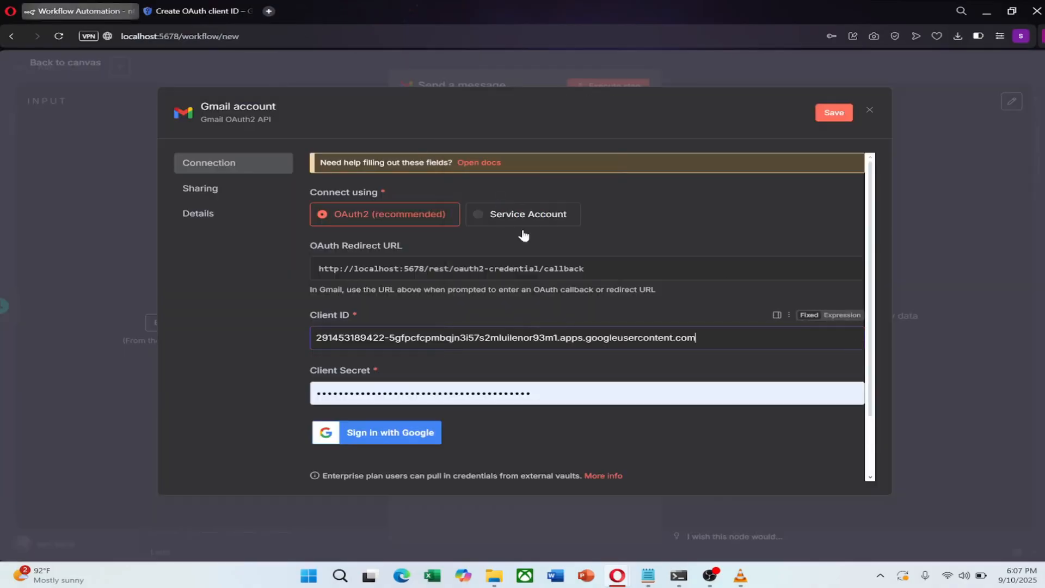
{"action": "left_click", "coordinate": [522, 408]}
{"action": "key", "text": "ctrl+a"}
{"action": "key", "text": "BackSpace"}
- Copy the Google client secret into the n8n credential's Client Secret field
{"action": "left_click", "coordinate": [213, 5]}
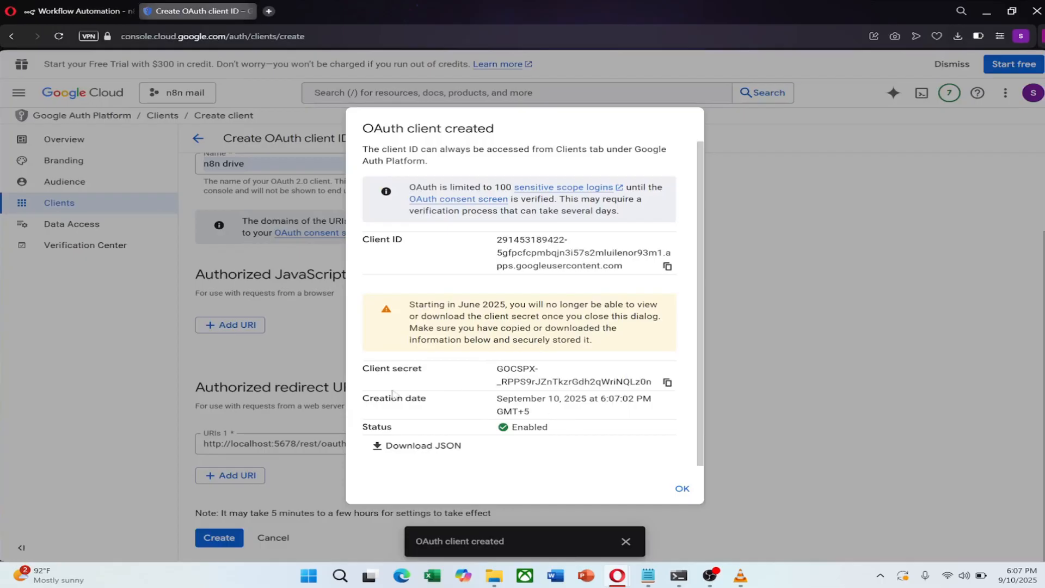
{"action": "left_click", "coordinate": [668, 383]}
{"action": "left_click", "coordinate": [79, 11]}
{"action": "right_click", "coordinate": [414, 398]}
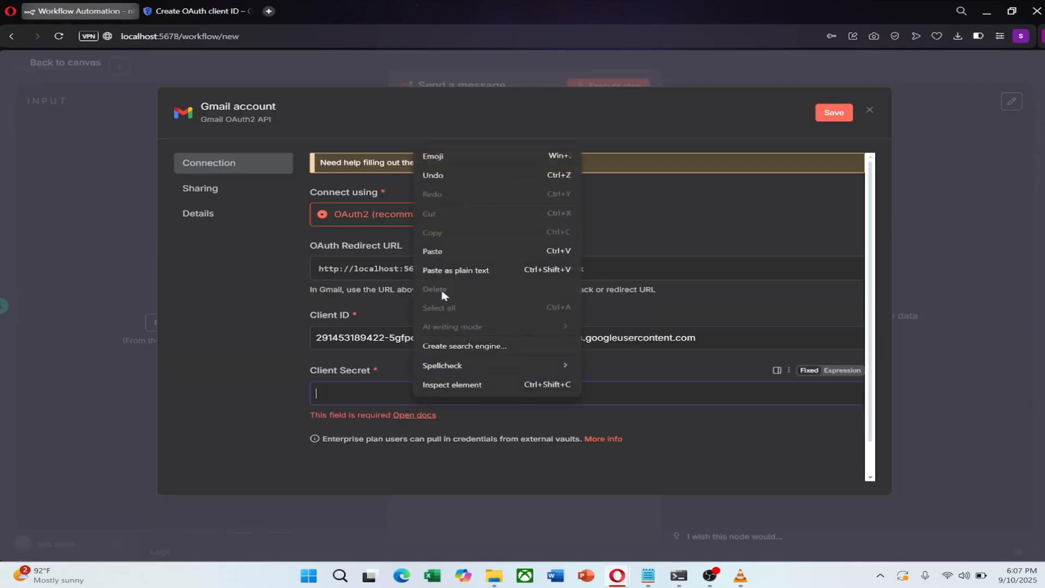
{"action": "left_click", "coordinate": [442, 251]}
{"action": "scroll", "coordinate": [572, 278], "scroll_direction": "down", "scroll_amount": 1}
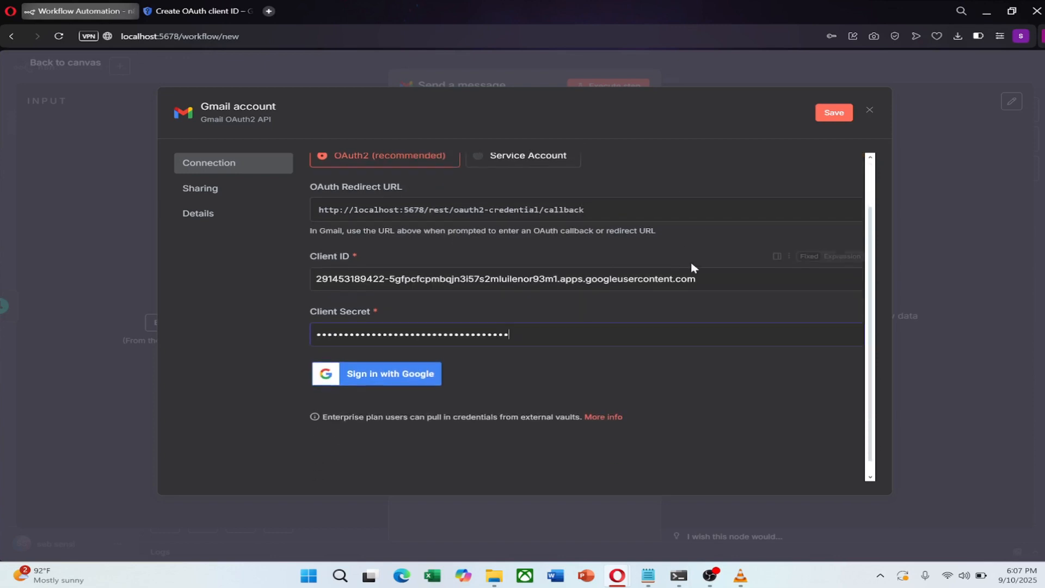
{"action": "scroll", "coordinate": [588, 371], "scroll_direction": "up", "scroll_amount": 1}
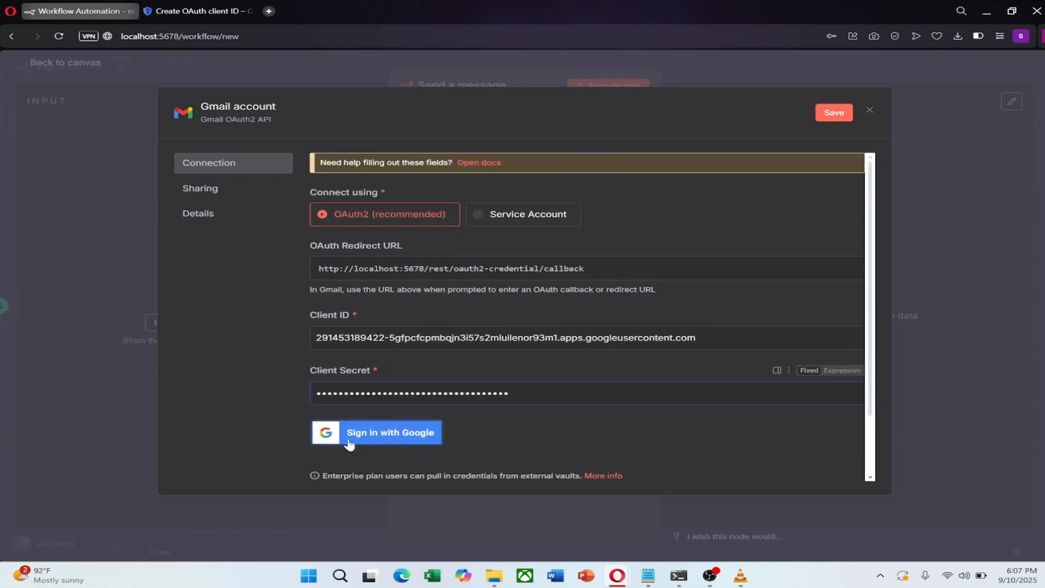
- Sign in with Google, proceed past the unverified-app warning, and grant n8n gmail Gmail access
{"action": "left_click", "coordinate": [364, 431]}
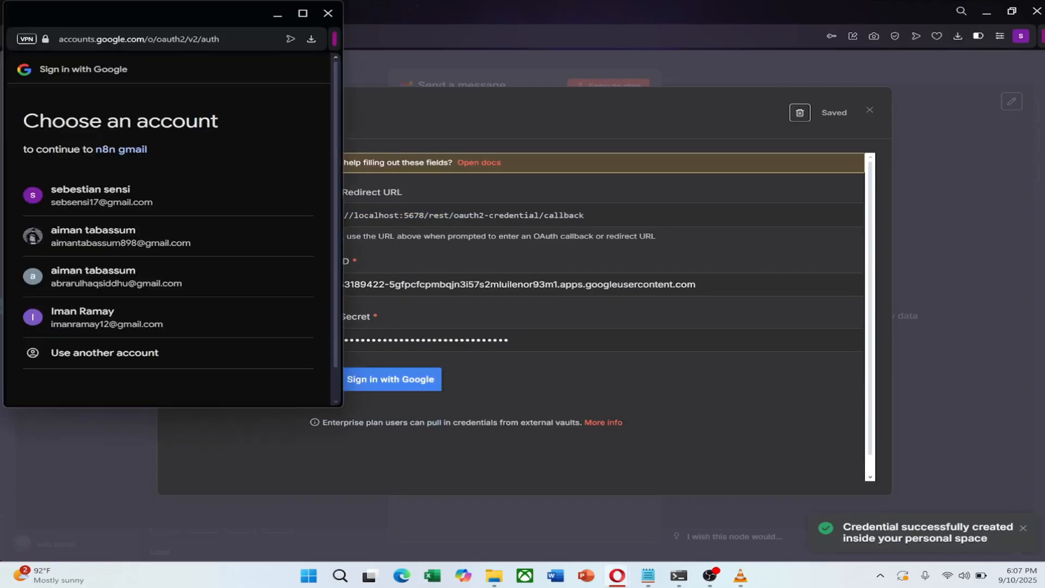
{"action": "left_click", "coordinate": [136, 198]}
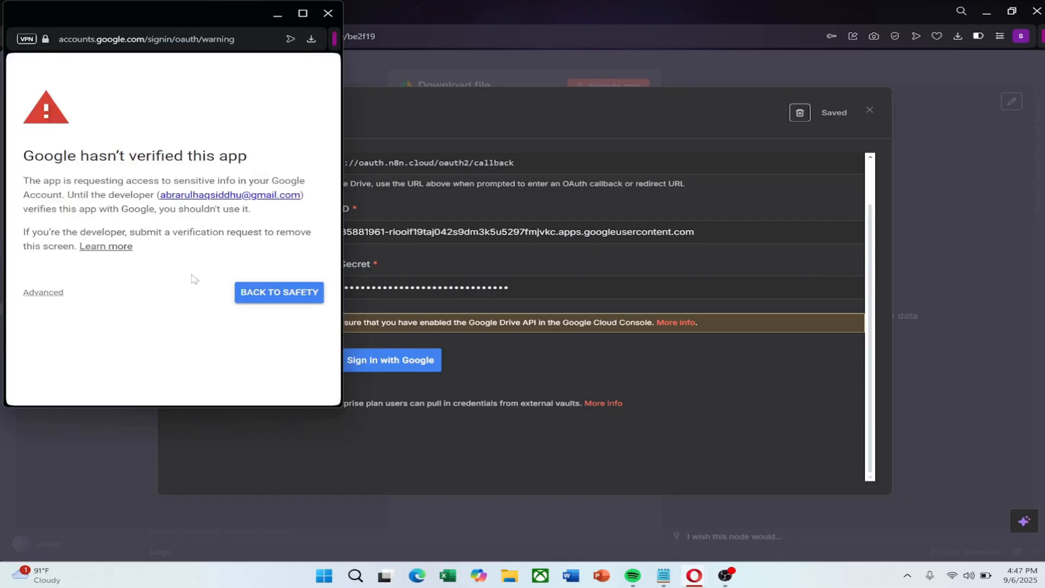
{"action": "left_click", "coordinate": [43, 292]}
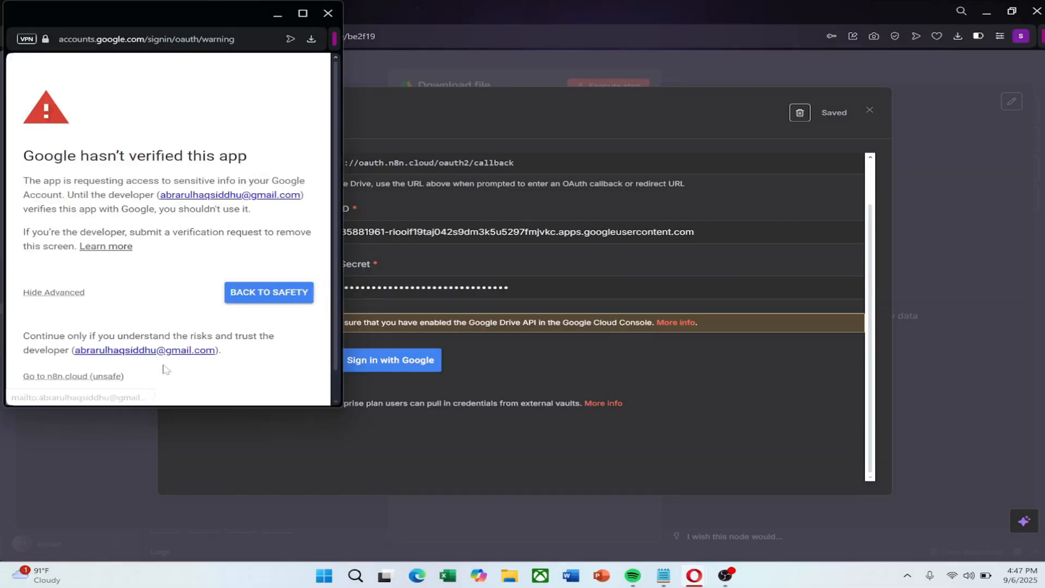
{"action": "scroll", "coordinate": [33, 348], "scroll_direction": "down", "scroll_amount": 1}
{"action": "left_click", "coordinate": [52, 346]}
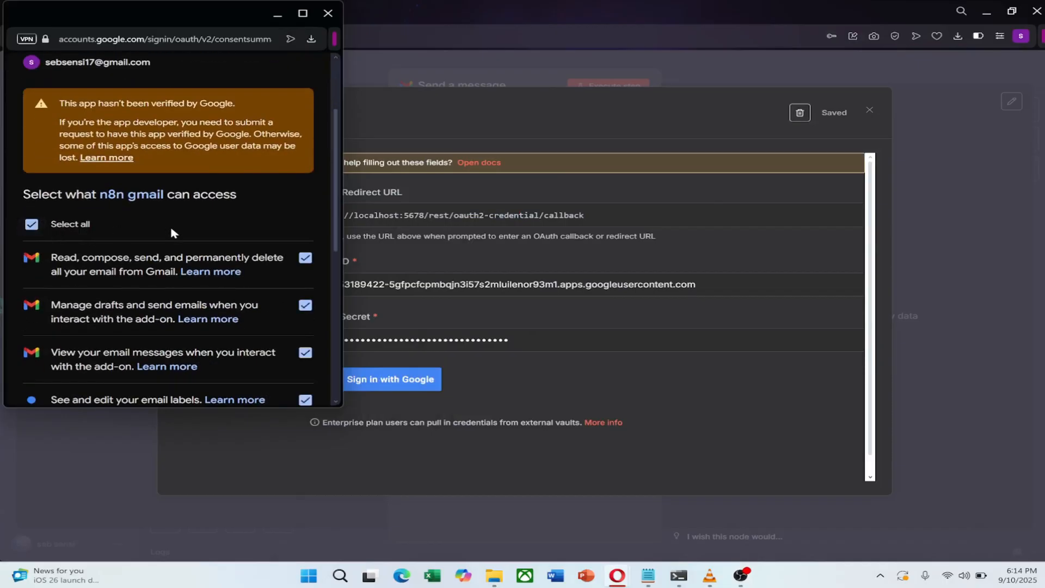
{"action": "scroll", "coordinate": [171, 233], "scroll_direction": "down", "scroll_amount": 10}
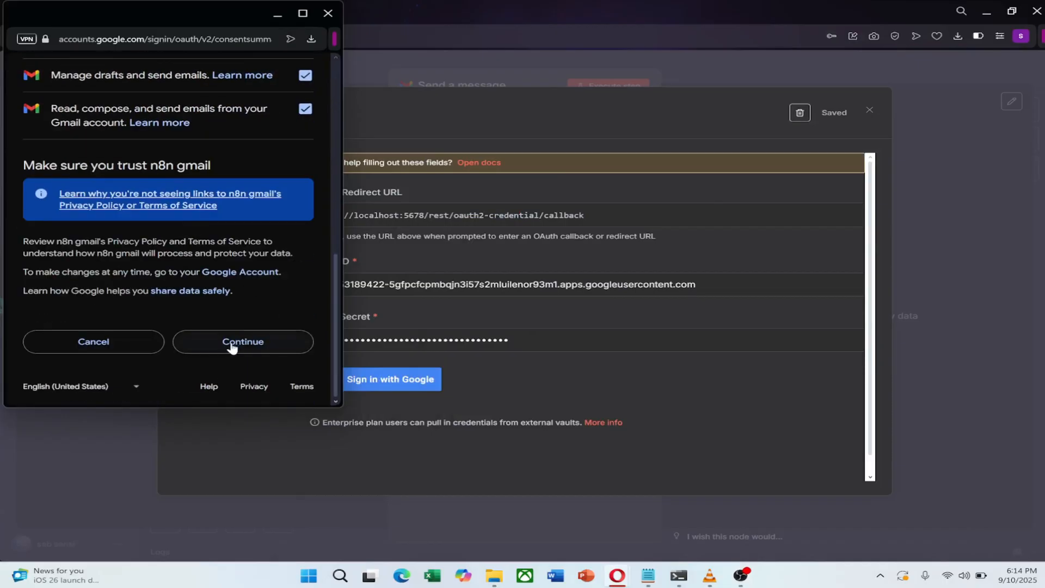
{"action": "left_click", "coordinate": [268, 342]}
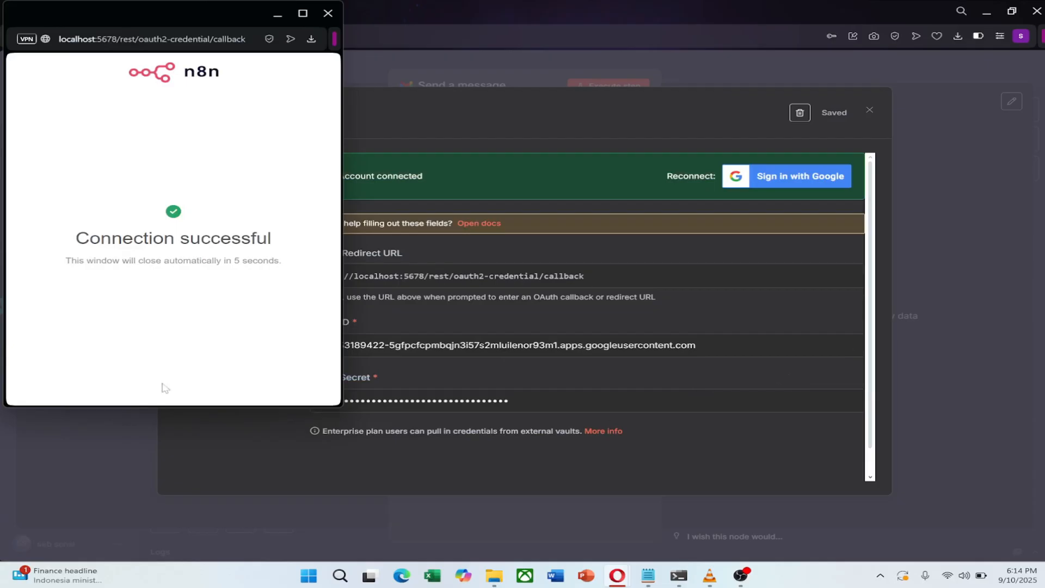
{"action": "left_click", "coordinate": [327, 13]}
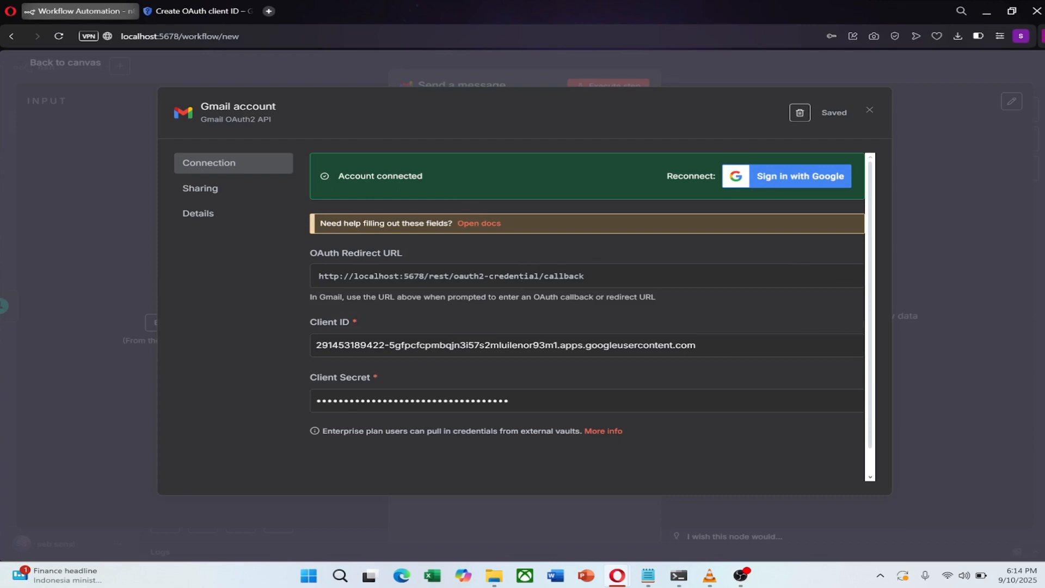
- Close the credential dialog, then fill in the recipient's e-mail address and a subject line
{"action": "left_click", "coordinate": [870, 111]}
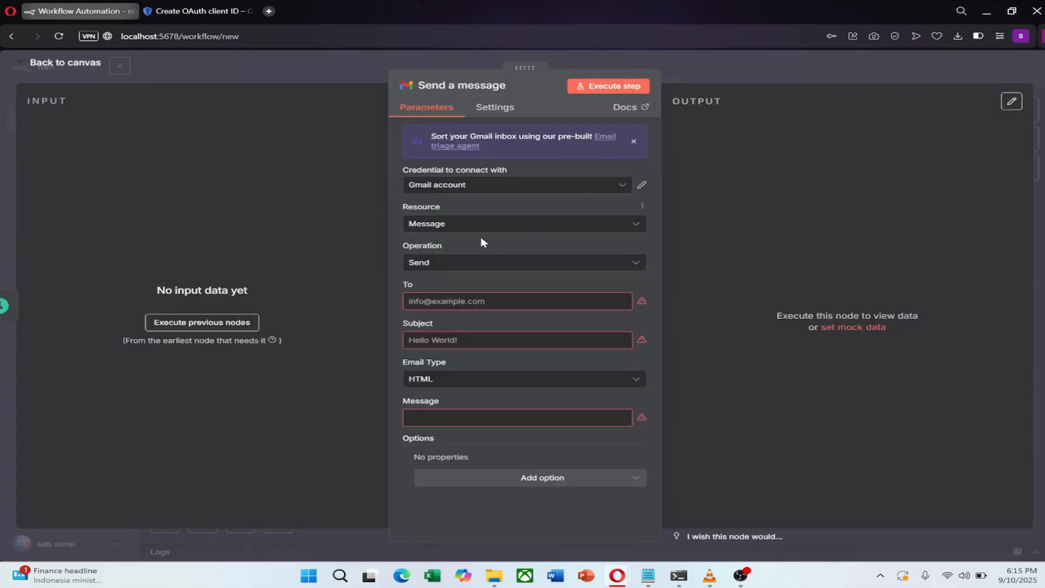
{"action": "left_click", "coordinate": [479, 302]}
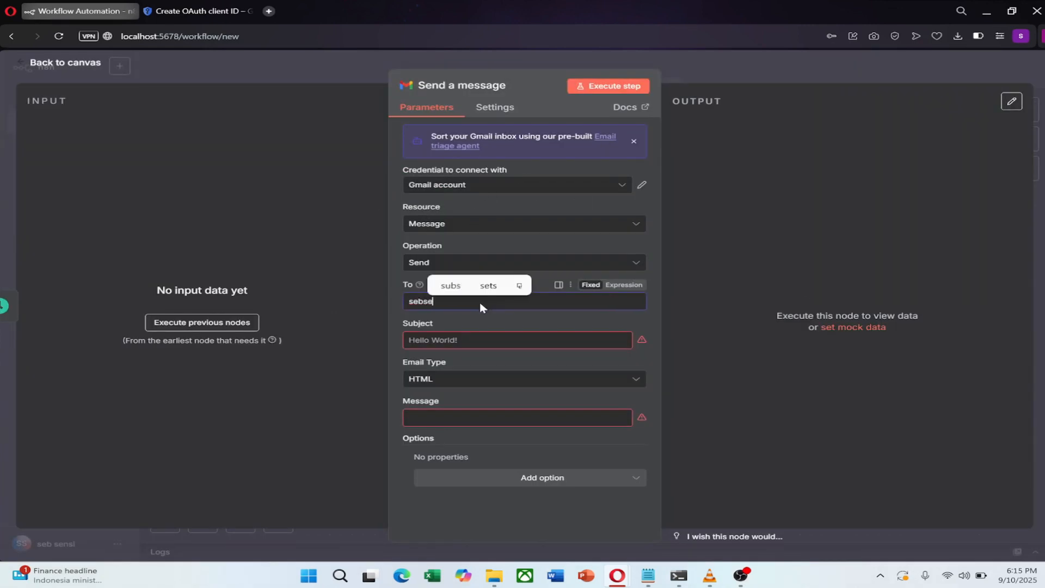
{"action": "left_click", "coordinate": [551, 284]}
{"action": "left_click", "coordinate": [450, 344]}
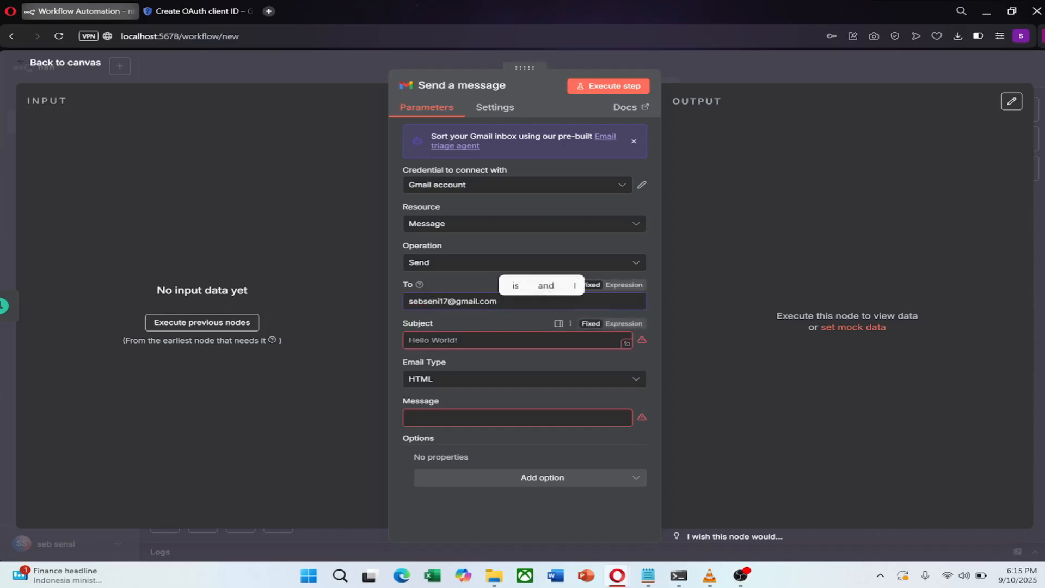
{"action": "type", "text": "seb sensi!"}
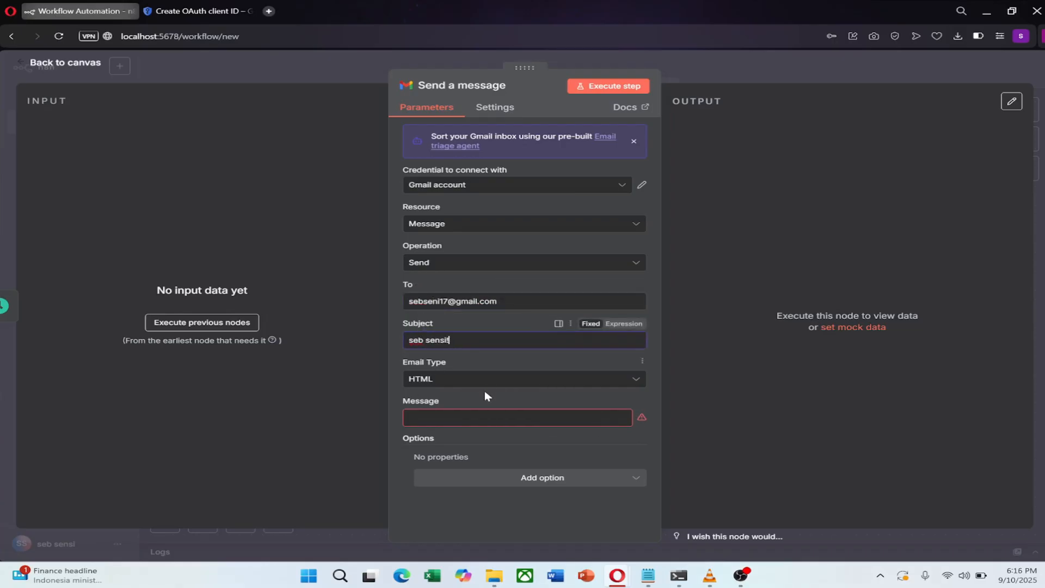
- Set Email Type to Text, enter the message 'moonstruck', and add the Append n8n Attribution option
{"action": "left_click", "coordinate": [482, 381]}
{"action": "left_click", "coordinate": [421, 406]}
{"action": "left_click", "coordinate": [464, 418]}
{"action": "type", "text": "moonstruck"}
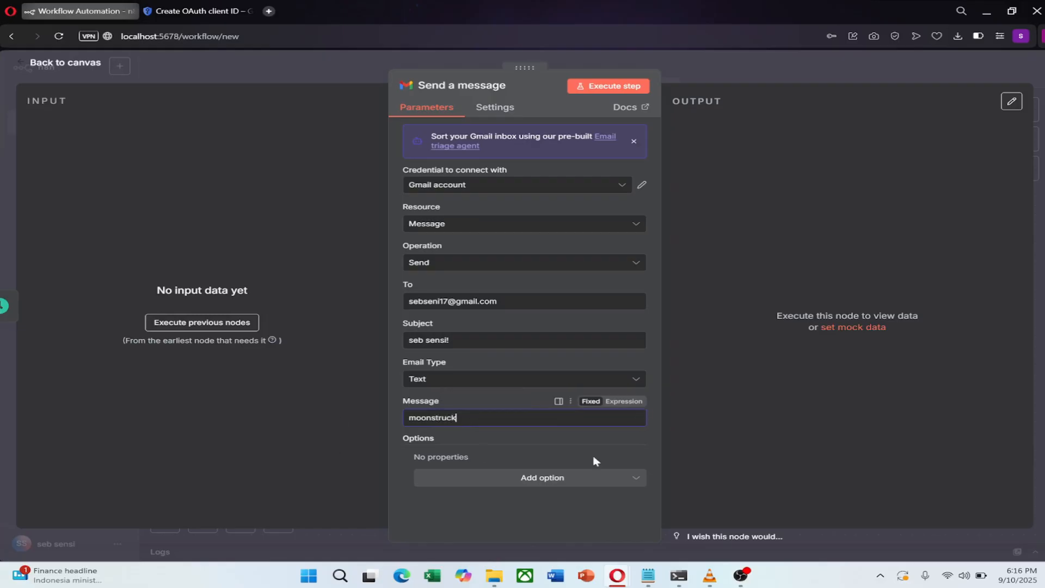
{"action": "left_click", "coordinate": [515, 479]}
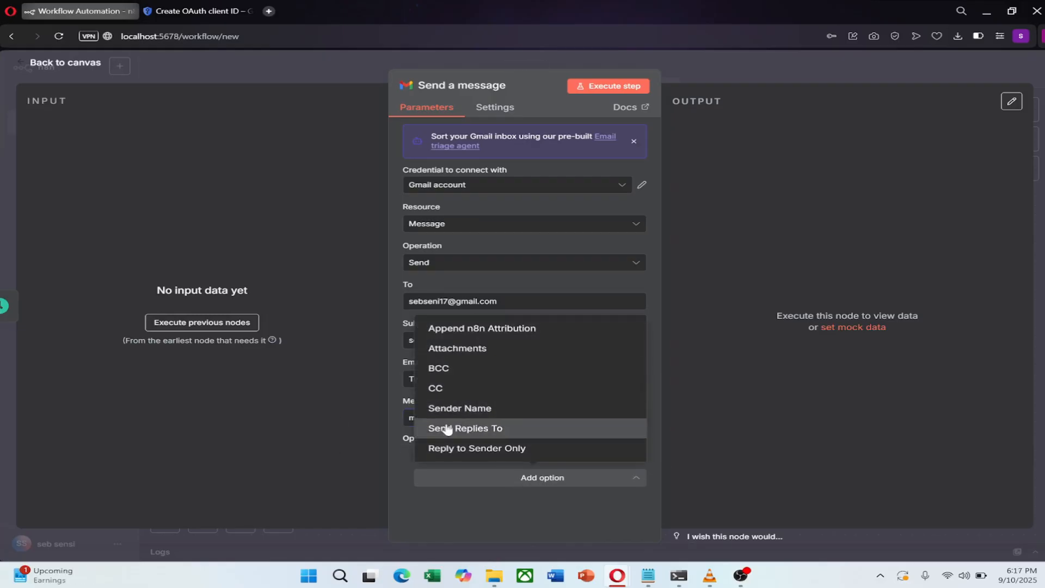
{"action": "left_click", "coordinate": [601, 329]}
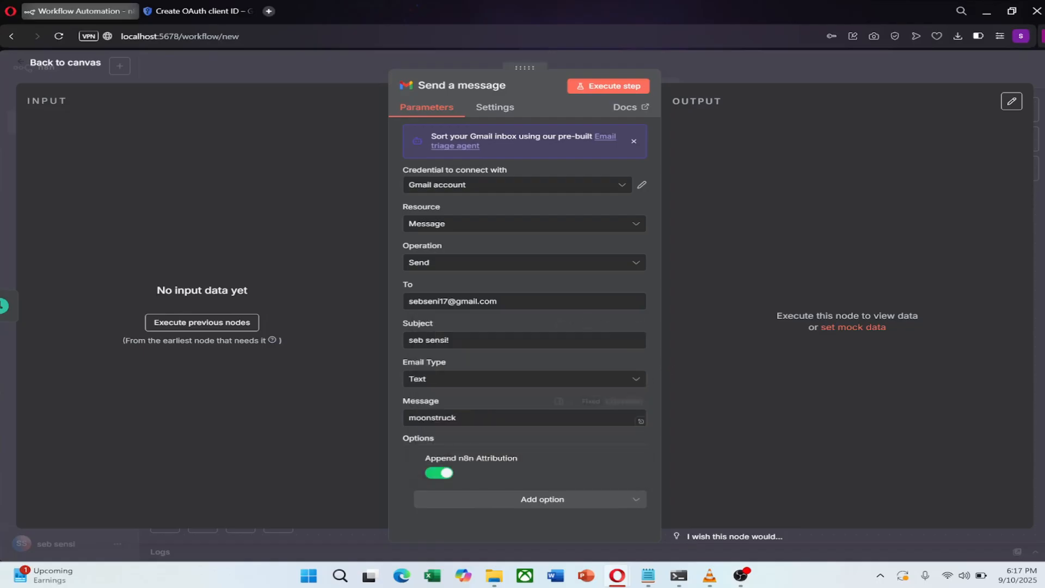
- Change To to a different recipient address, execute the step, and view the SENT output as a table
{"action": "left_click", "coordinate": [494, 107]}
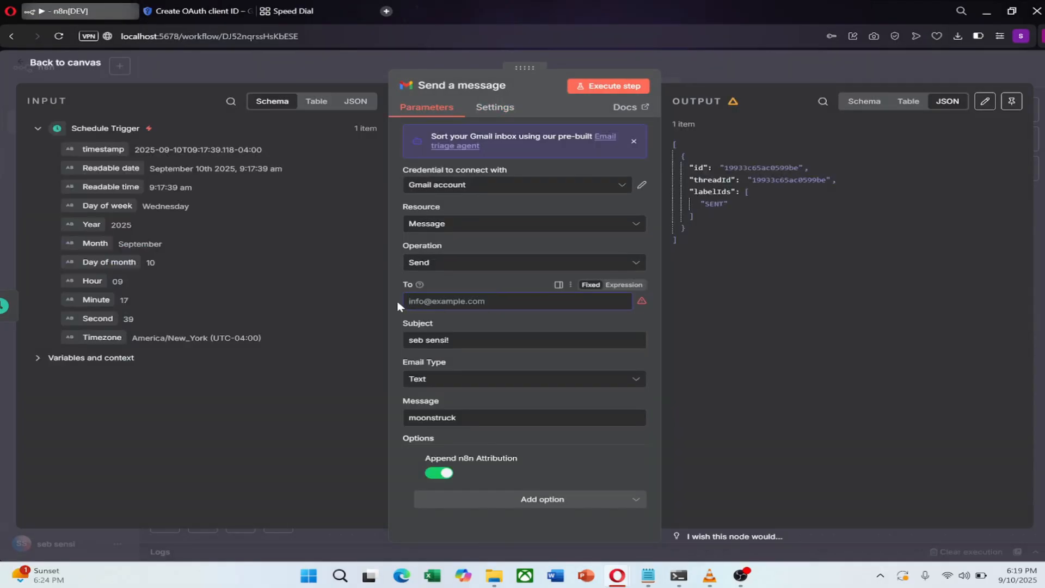
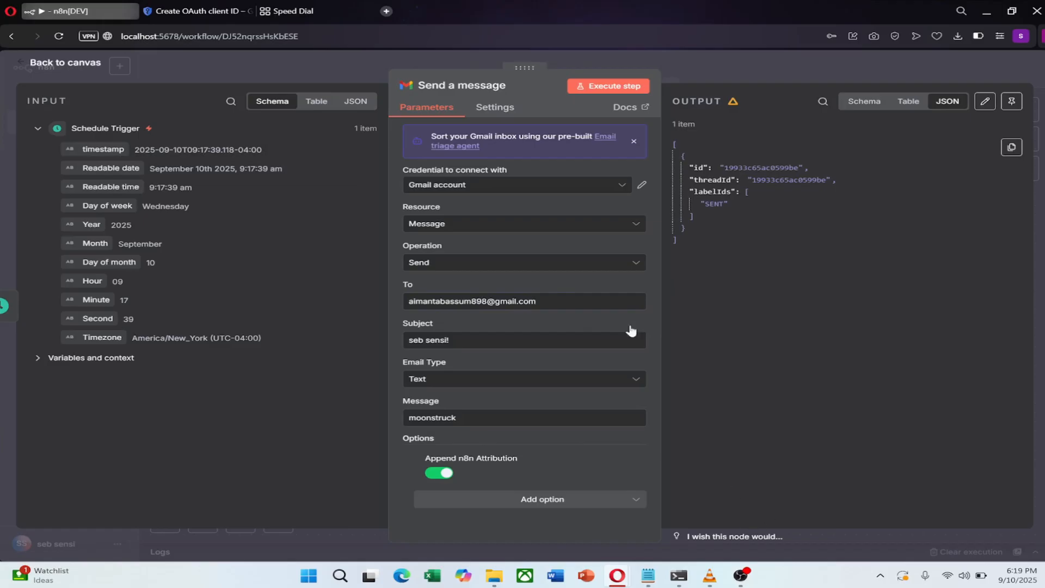
{"action": "left_click", "coordinate": [613, 86]}
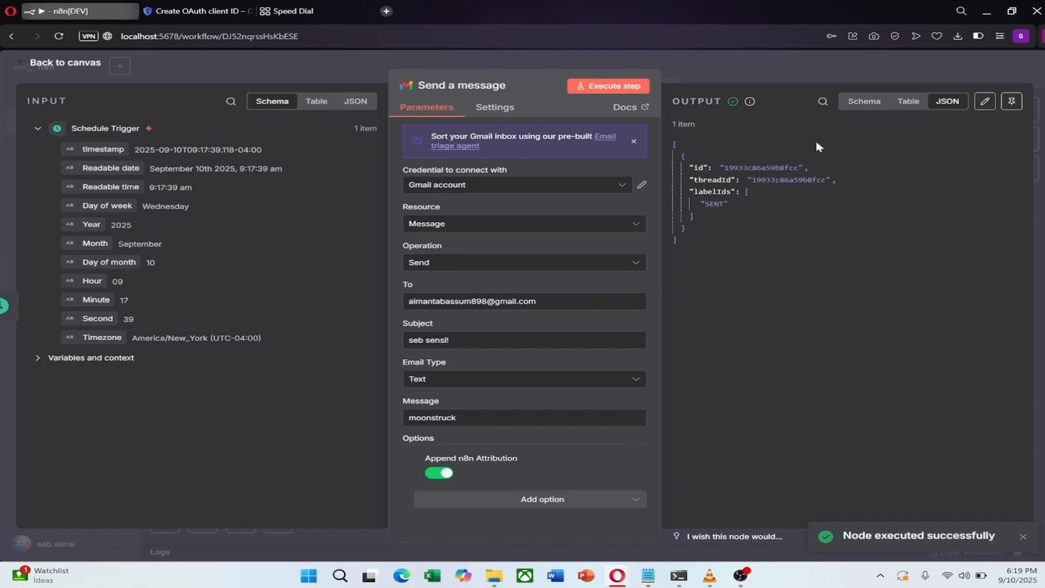
{"action": "left_click", "coordinate": [909, 105]}
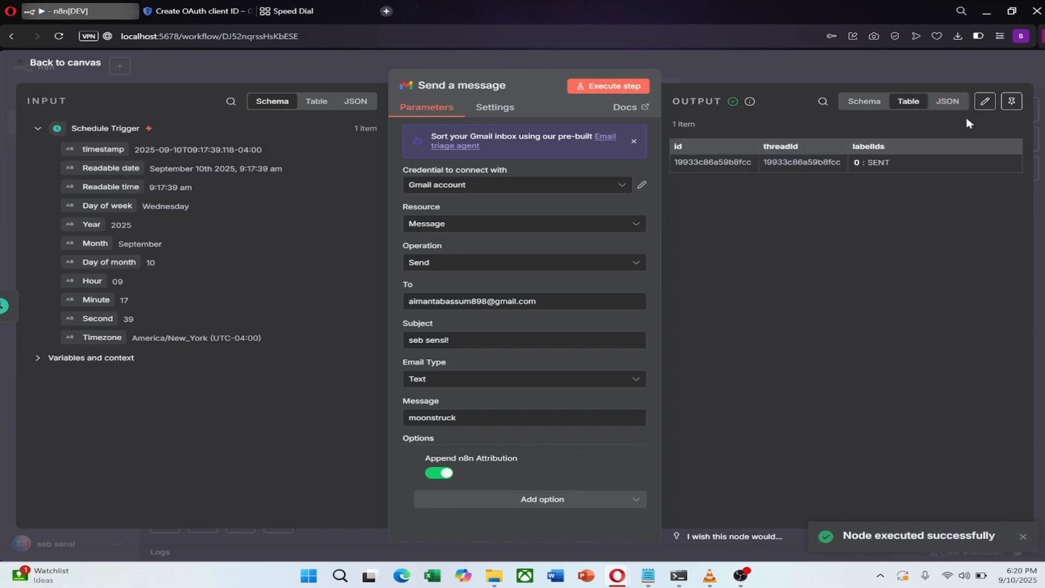
- In a new tab, open Gmail and read the newest inbox email with the 'moonstruck' body
{"action": "left_click", "coordinate": [289, 11]}
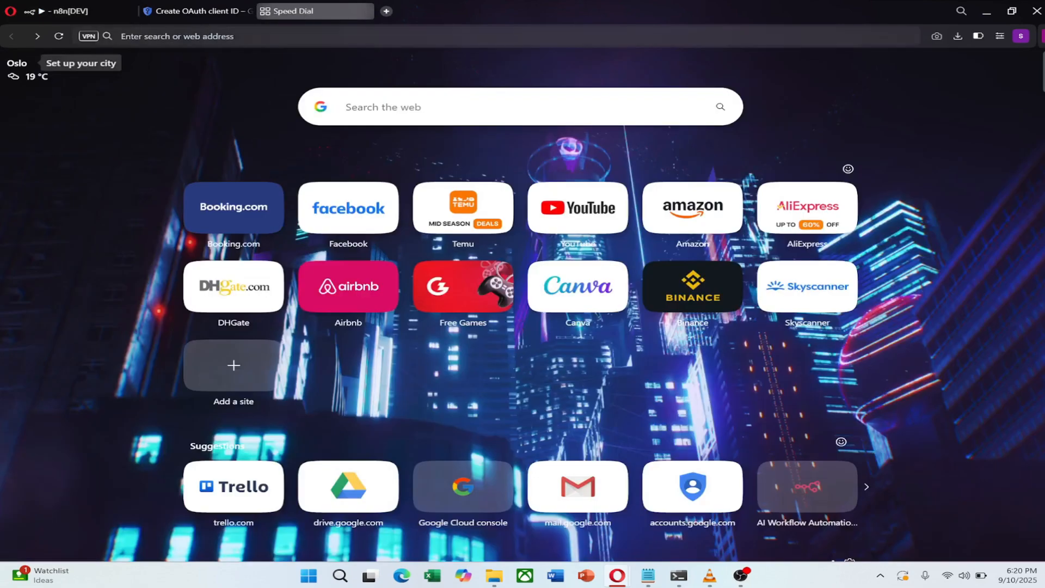
{"action": "type", "text": "mail.google.com/mail/u/1/#inbox"}
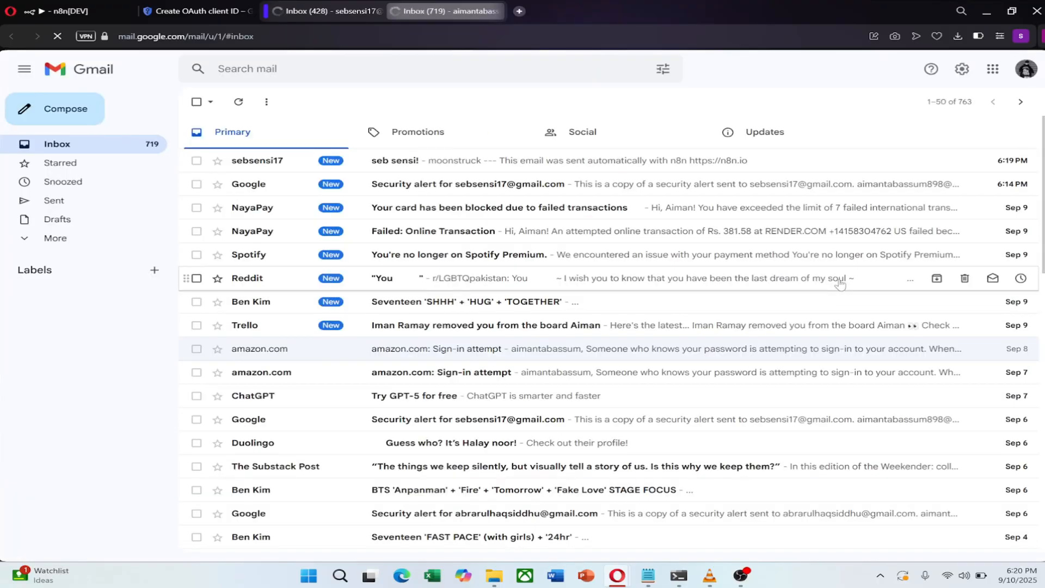
{"action": "left_click", "coordinate": [238, 166]}
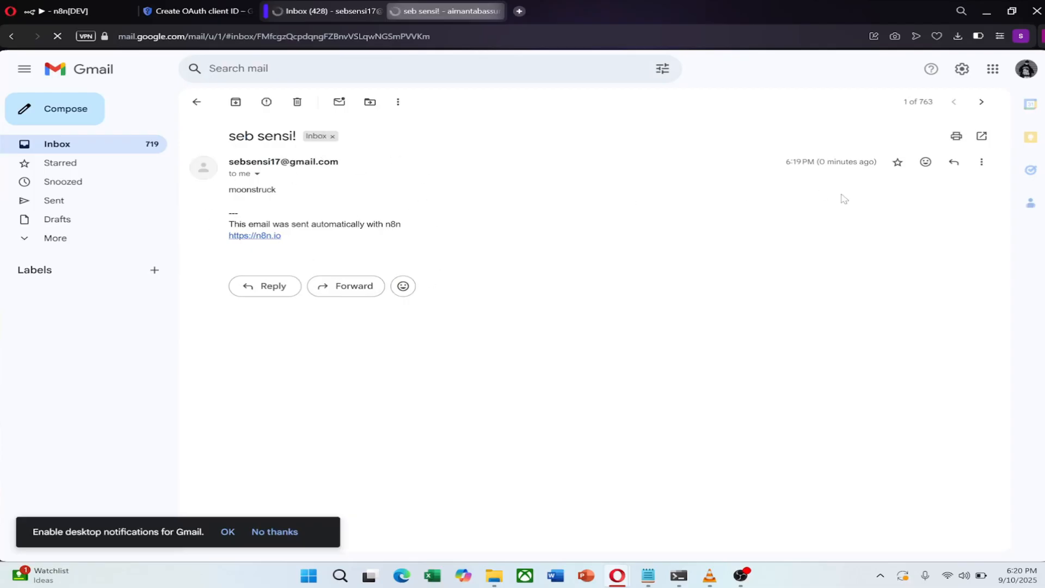
{"action": "left_click_drag", "start_coordinate": [216, 188], "coordinate": [294, 194]}
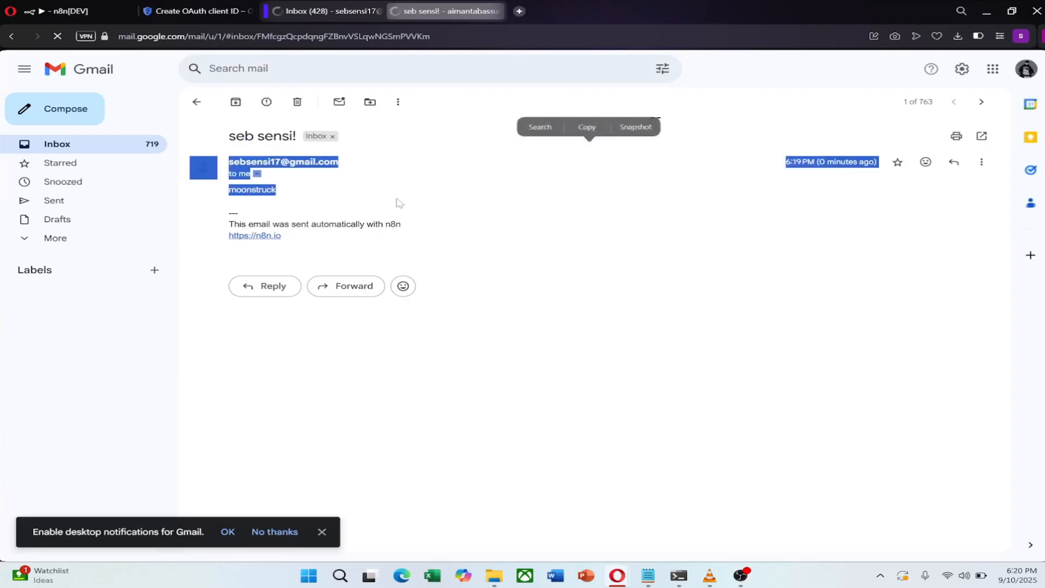
{"action": "left_click", "coordinate": [399, 203]}
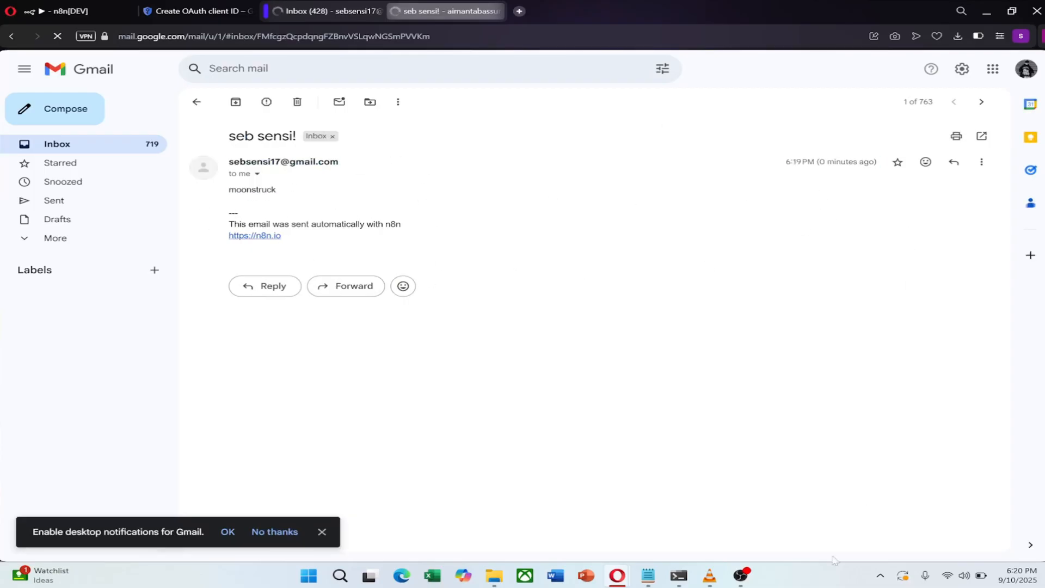